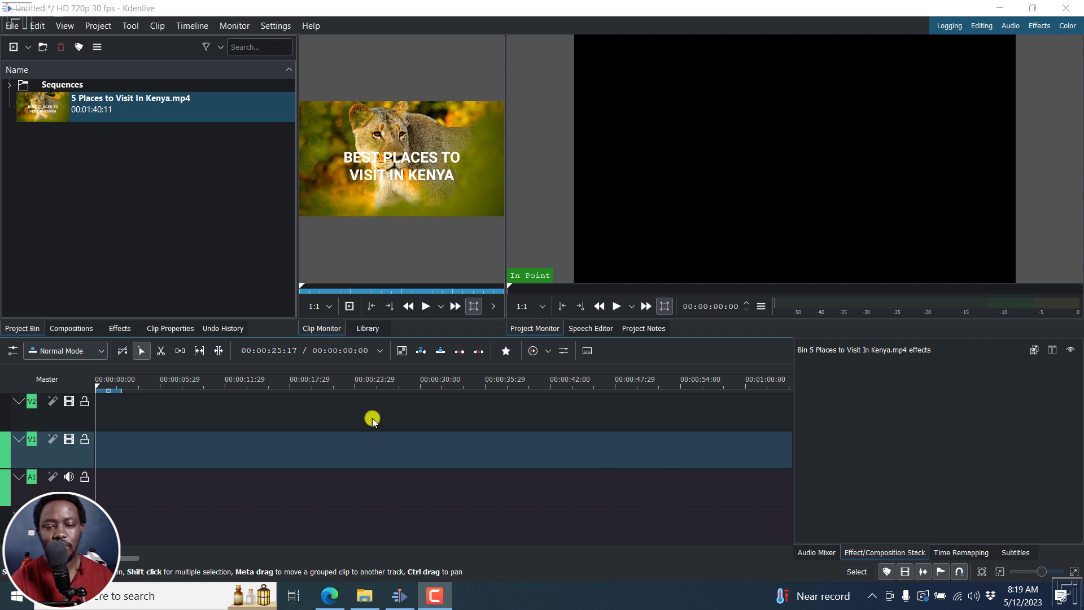
Check the Kdenlive version under Help, then place the Kenya clip on the timeline.
{"action": "left_click", "coordinate": [306, 26]}
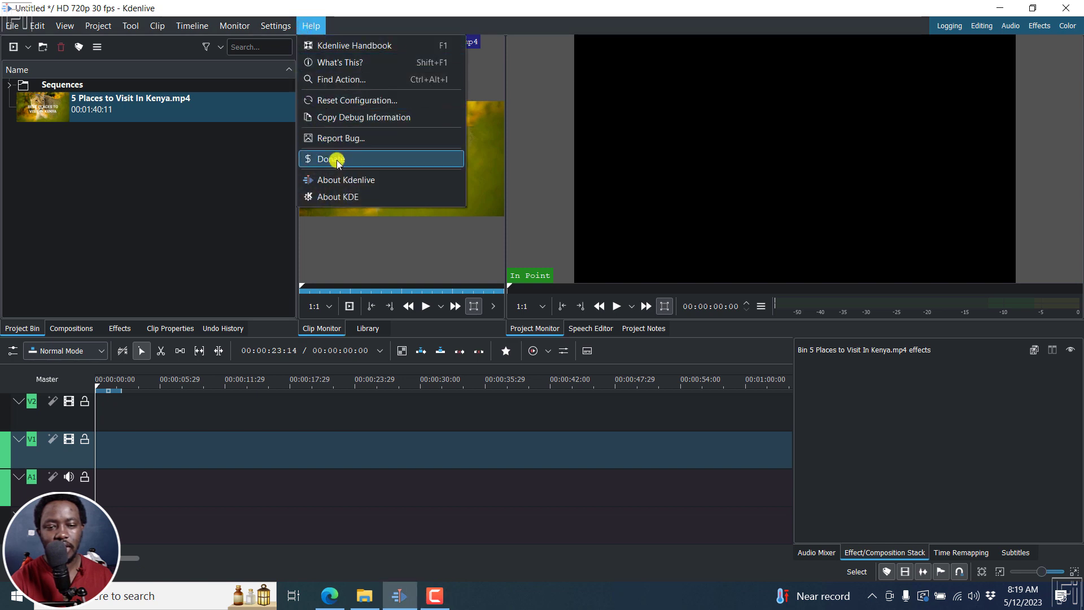
{"action": "left_click", "coordinate": [333, 179]}
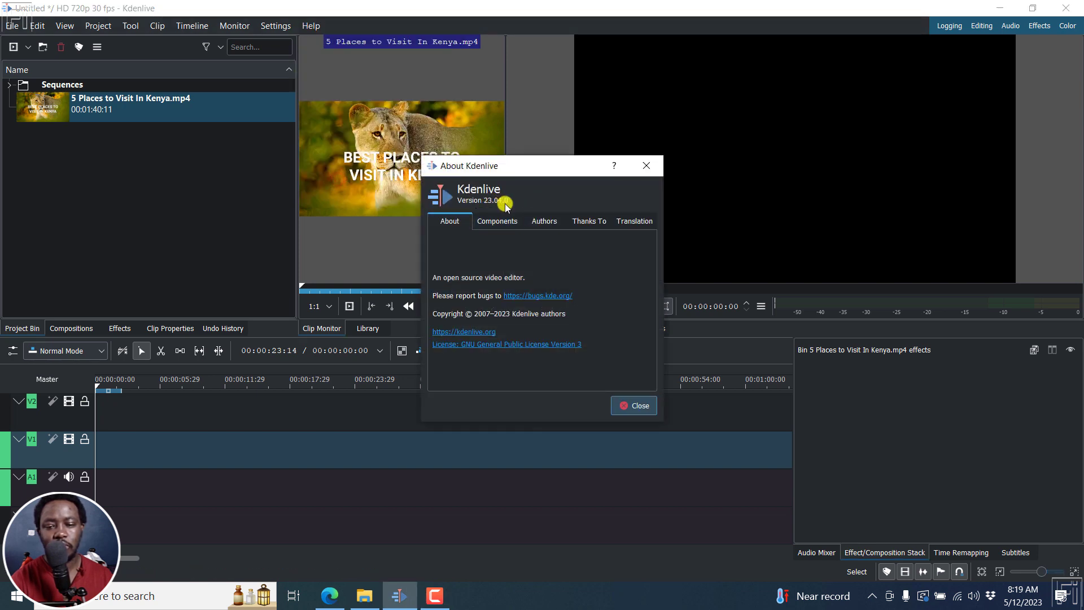
{"action": "left_click", "coordinate": [645, 167]}
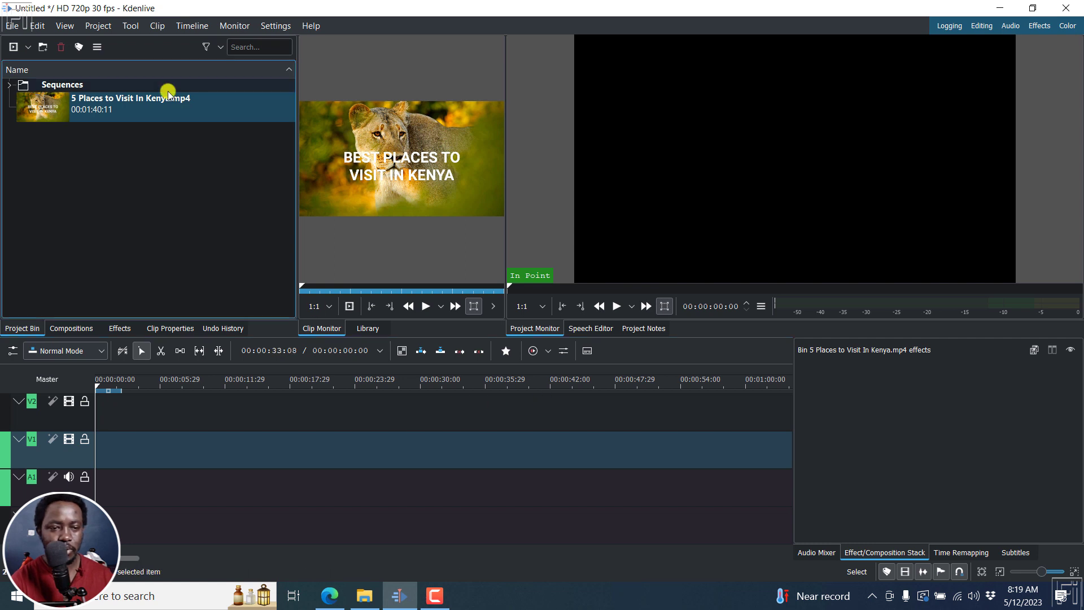
{"action": "left_click_drag", "start_coordinate": [67, 109], "coordinate": [137, 466]}
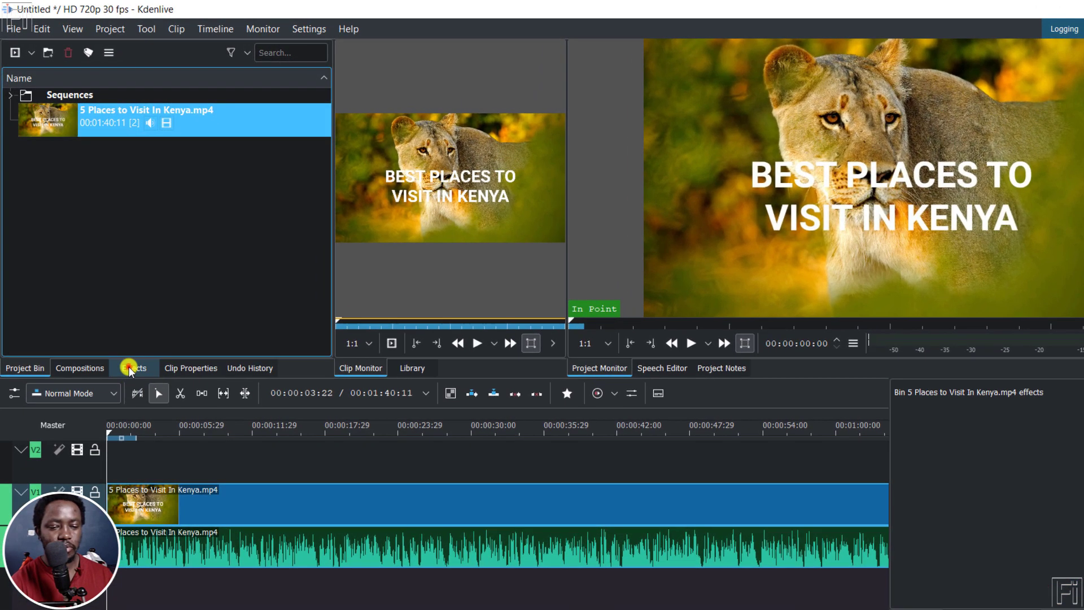
Search the effects for 'timer' and drop the Timer effect onto the Kenya clip on V1.
{"action": "left_click", "coordinate": [116, 329]}
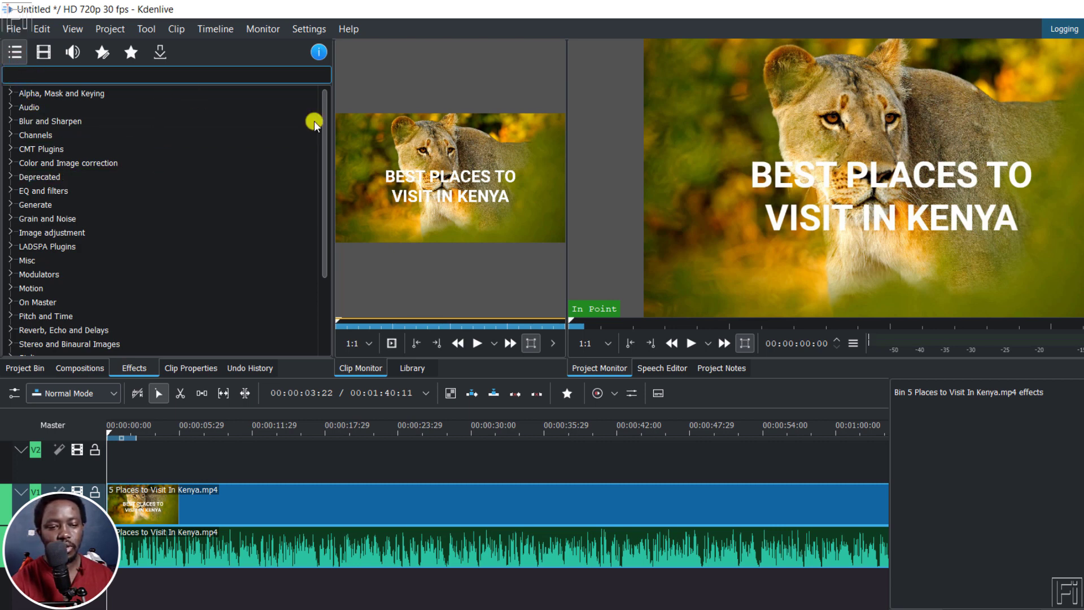
{"action": "mouse_move", "coordinate": [324, 116]}
{"action": "left_mouse_down"}
{"action": "mouse_move", "coordinate": [327, 212]}
{"action": "mouse_move", "coordinate": [324, 120]}
{"action": "left_mouse_up"}
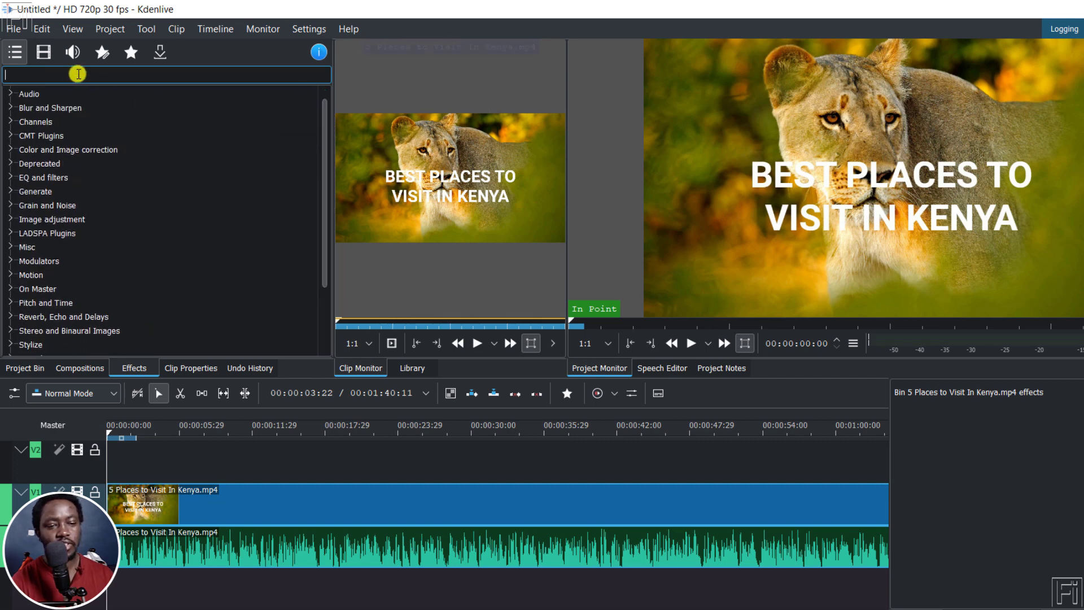
{"action": "type", "text": "timer"}
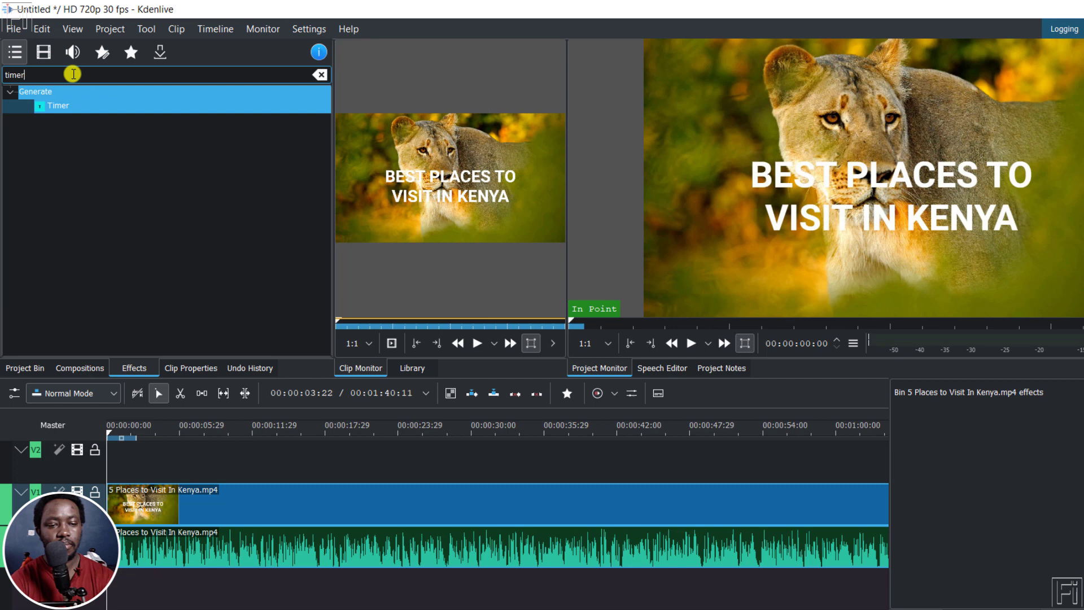
{"action": "left_click", "coordinate": [39, 111]}
{"action": "left_click", "coordinate": [51, 110]}
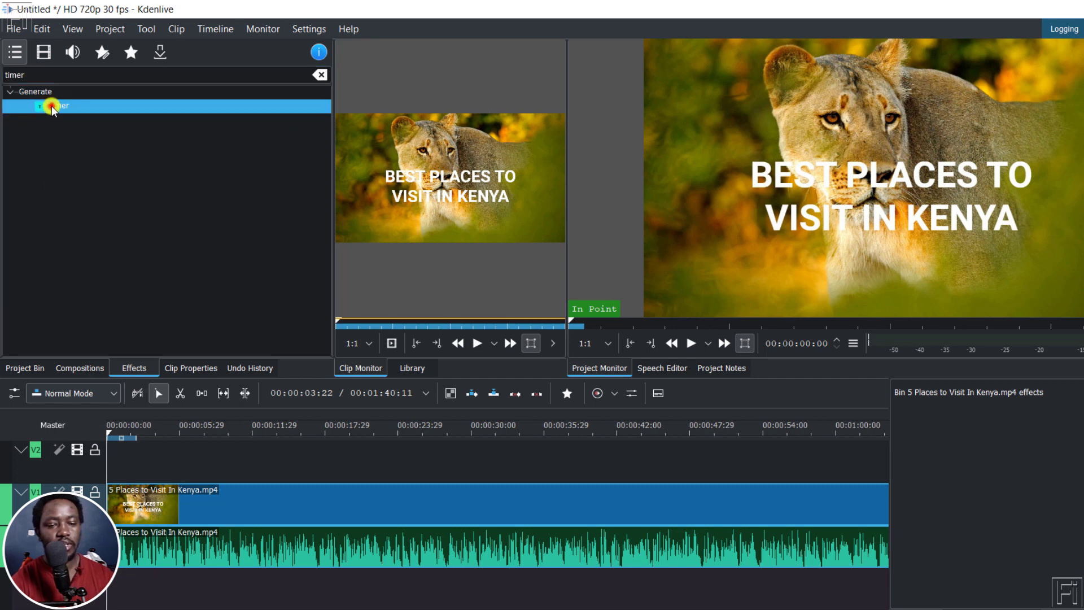
{"action": "left_click_drag", "start_coordinate": [51, 108], "coordinate": [199, 502]}
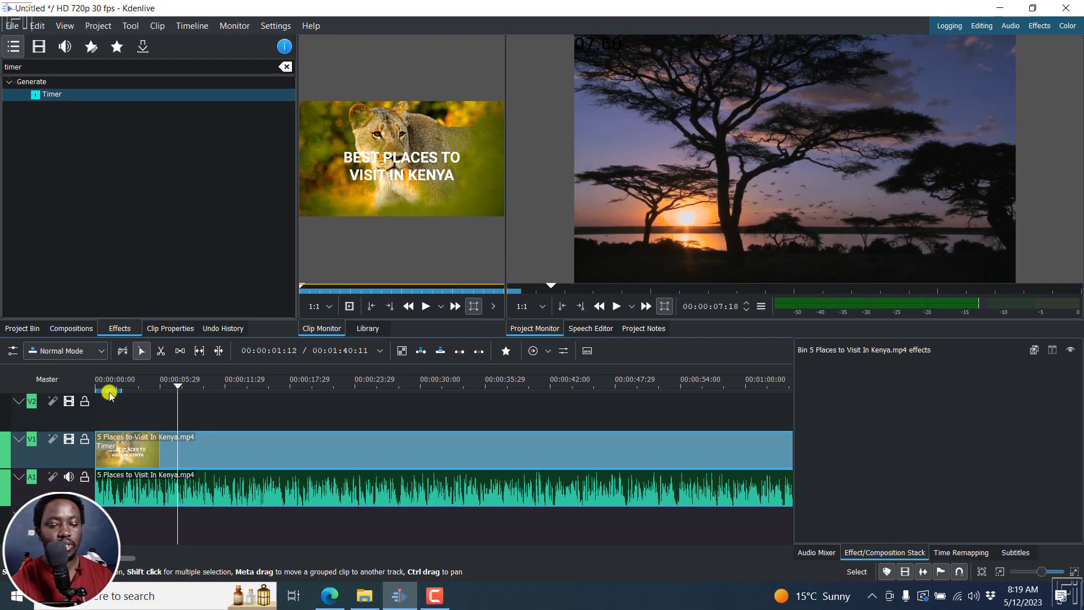
Return the playhead to the video start and display the clip's Timer effect settings.
{"action": "left_click", "coordinate": [101, 386]}
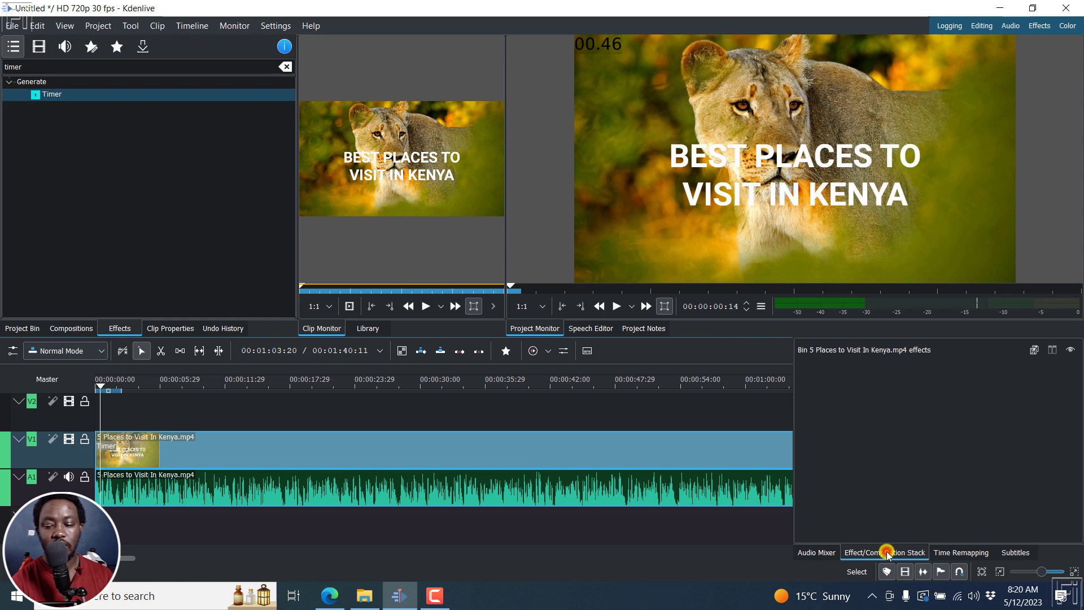
{"action": "left_click", "coordinate": [167, 438]}
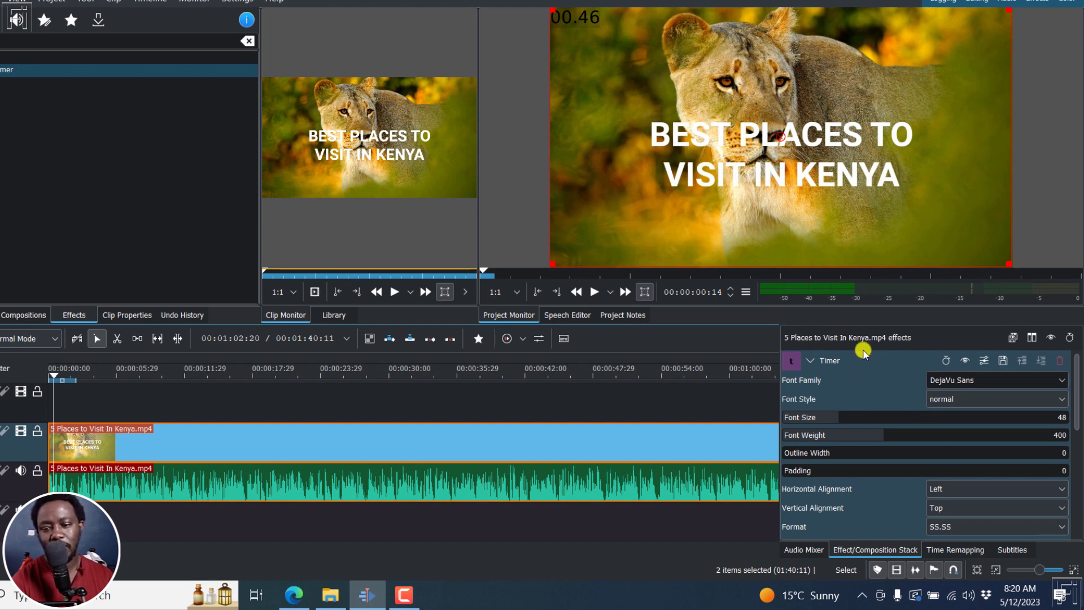
Set the Timer's font family to Impact.
{"action": "left_click", "coordinate": [811, 362]}
{"action": "left_click", "coordinate": [811, 362]}
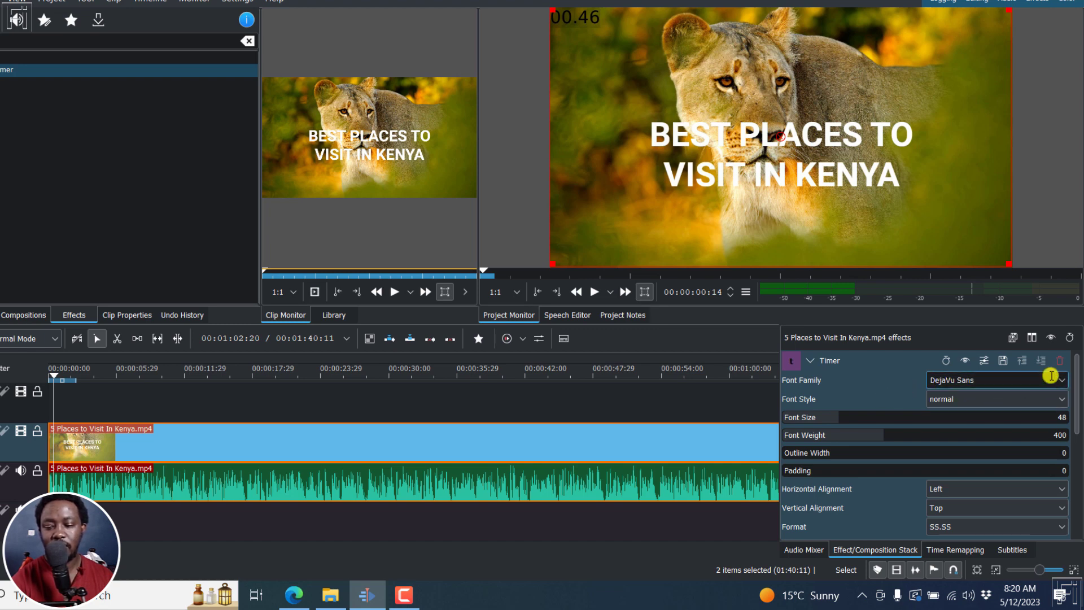
{"action": "left_click", "coordinate": [1065, 381]}
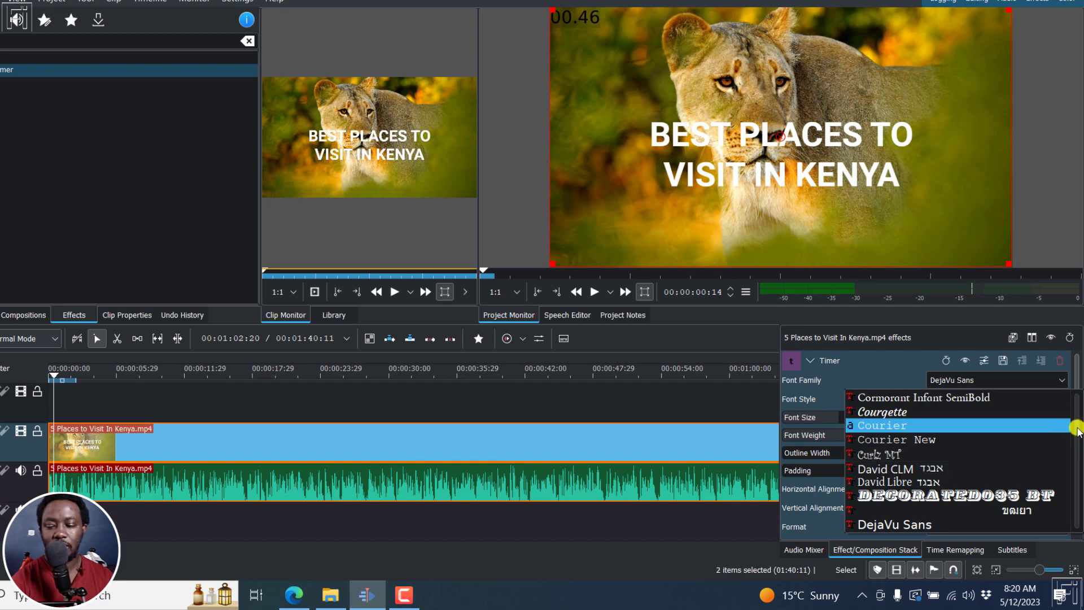
{"action": "left_click_drag", "start_coordinate": [1077, 428], "coordinate": [1076, 439]}
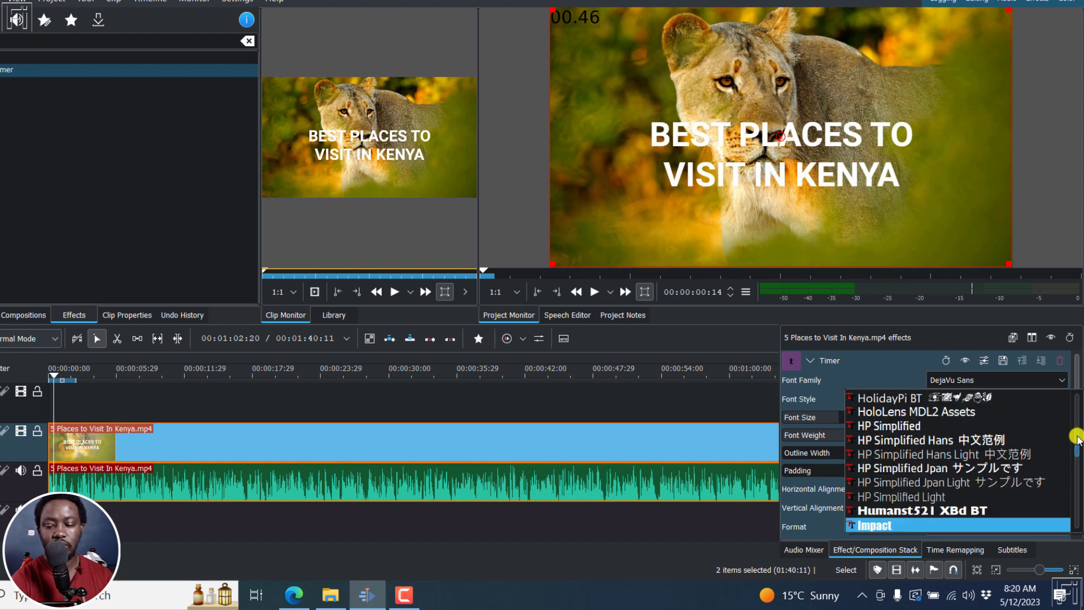
{"action": "left_click", "coordinate": [892, 524]}
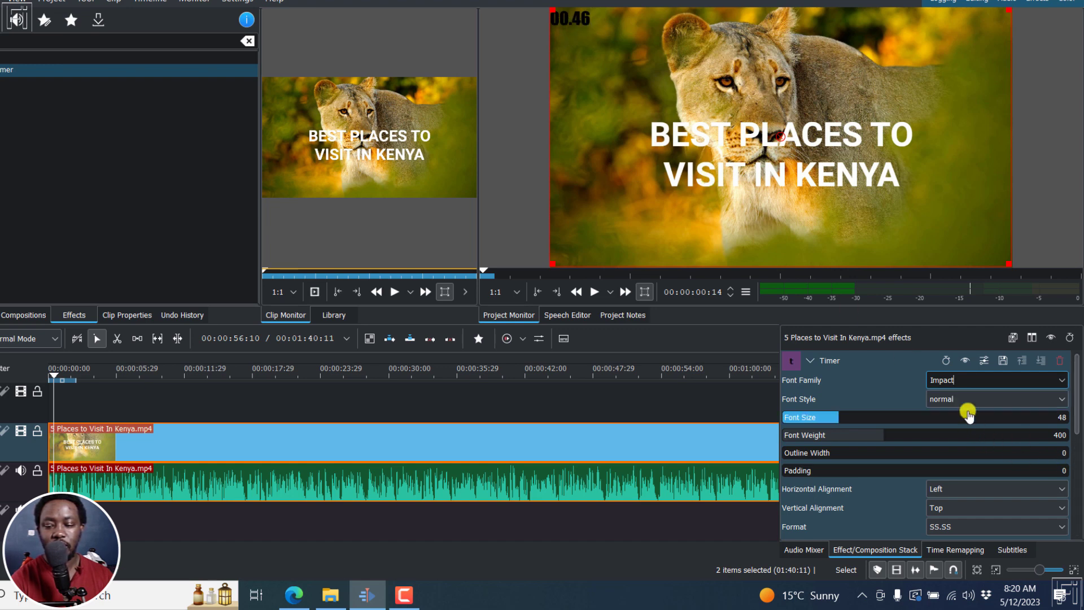
Try italic font style for the timer, then set it back to normal.
{"action": "left_click", "coordinate": [965, 402]}
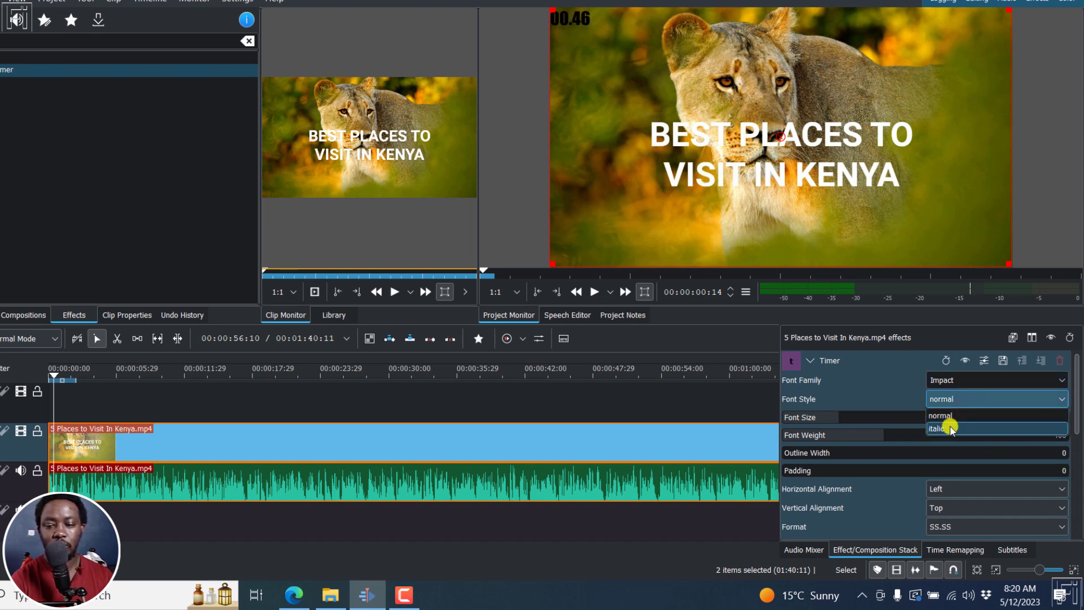
{"action": "left_click", "coordinate": [951, 429]}
{"action": "left_click", "coordinate": [955, 406]}
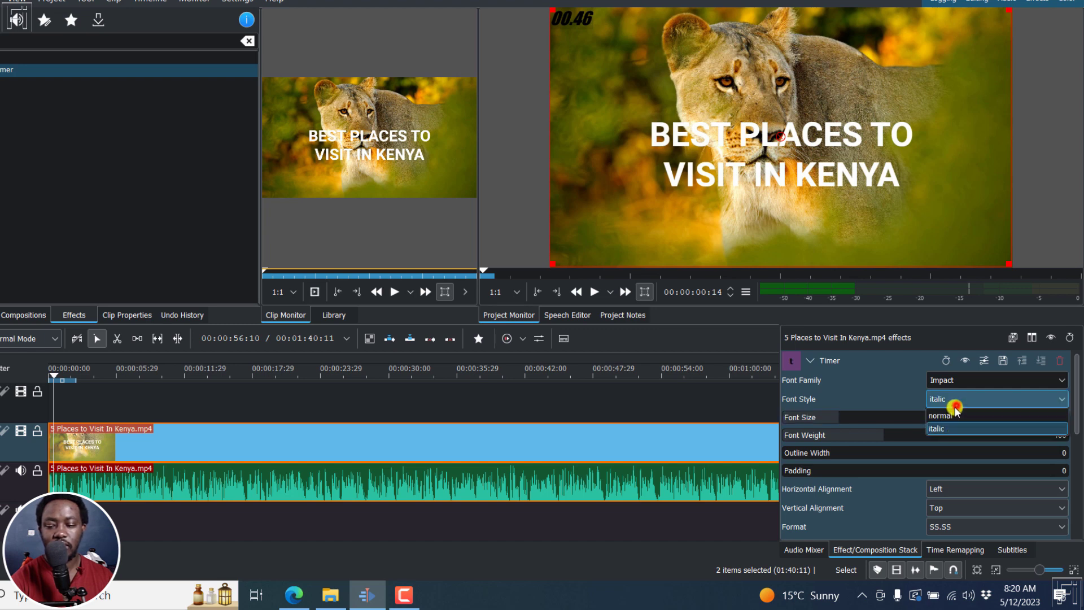
{"action": "left_click", "coordinate": [944, 415]}
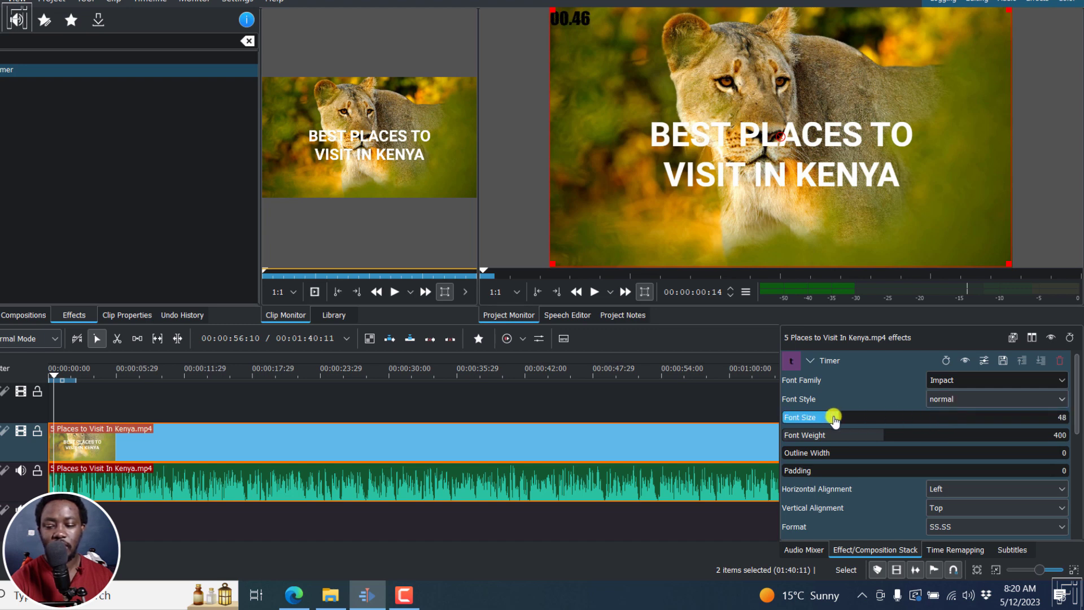
Set the Timer font size to 86, weight 385, outline width 1, and padding back to 0.
{"action": "left_click_drag", "start_coordinate": [836, 419], "coordinate": [892, 422]}
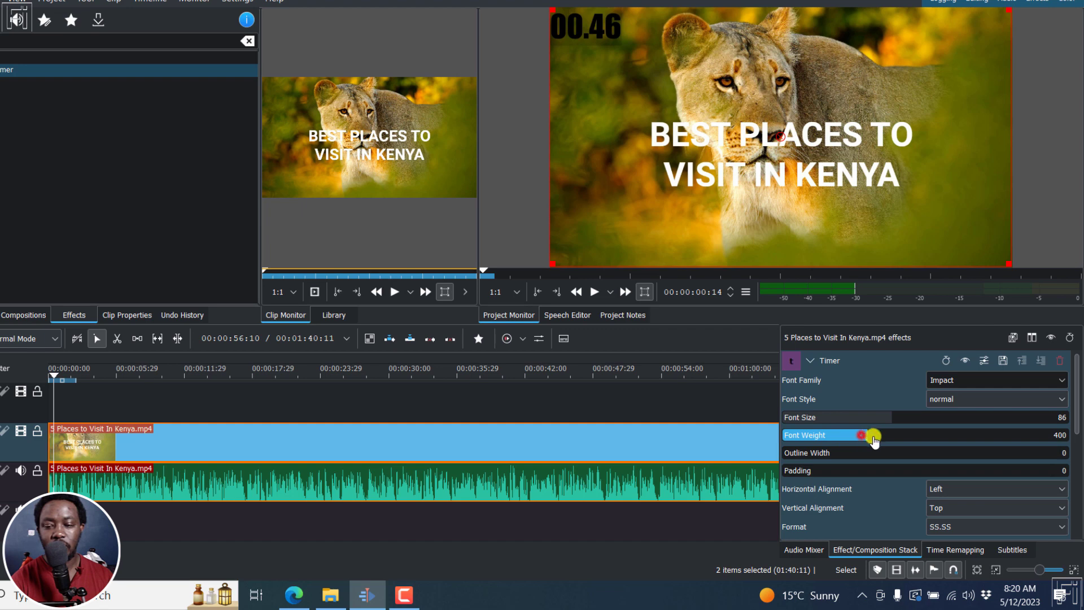
{"action": "mouse_move", "coordinate": [873, 440]}
{"action": "left_mouse_down"}
{"action": "mouse_move", "coordinate": [1081, 436]}
{"action": "mouse_move", "coordinate": [879, 441]}
{"action": "left_mouse_up"}
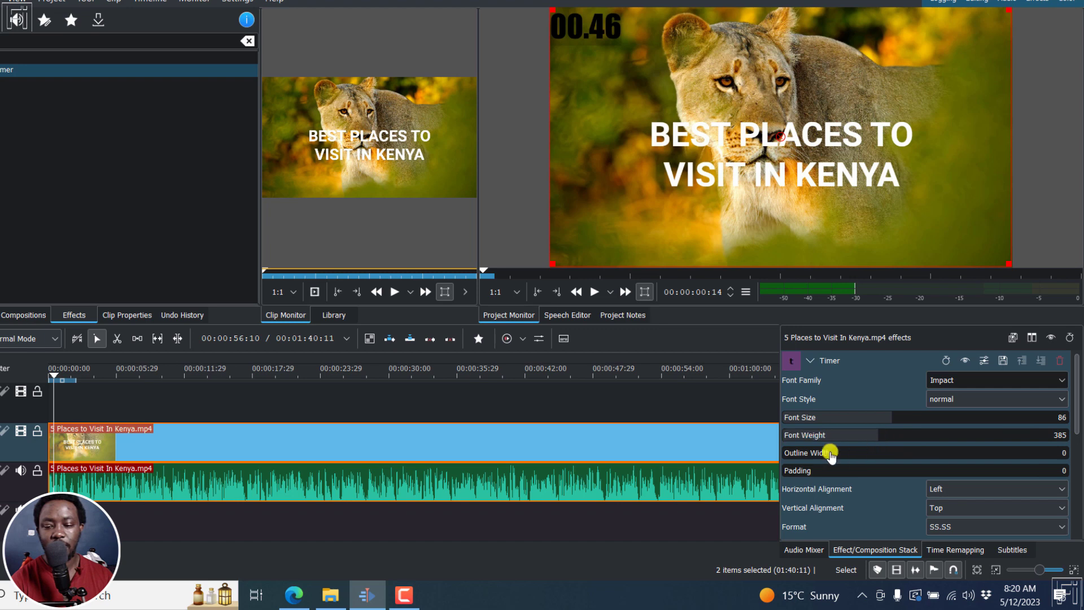
{"action": "left_click_drag", "start_coordinate": [812, 458], "coordinate": [858, 457]}
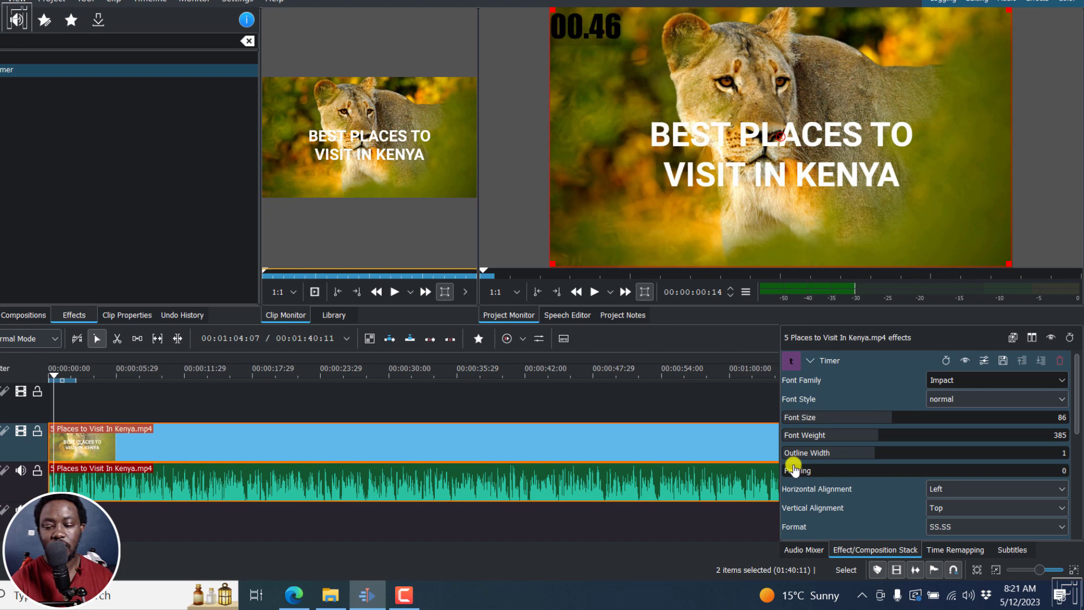
{"action": "left_click_drag", "start_coordinate": [790, 477], "coordinate": [913, 485]}
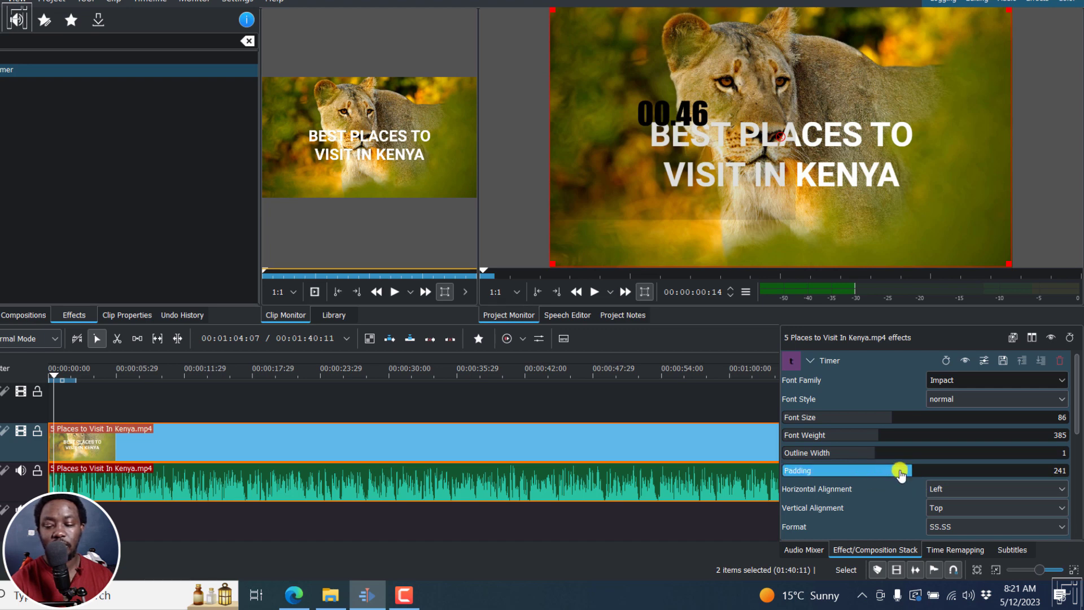
{"action": "double_click", "coordinate": [901, 471]}
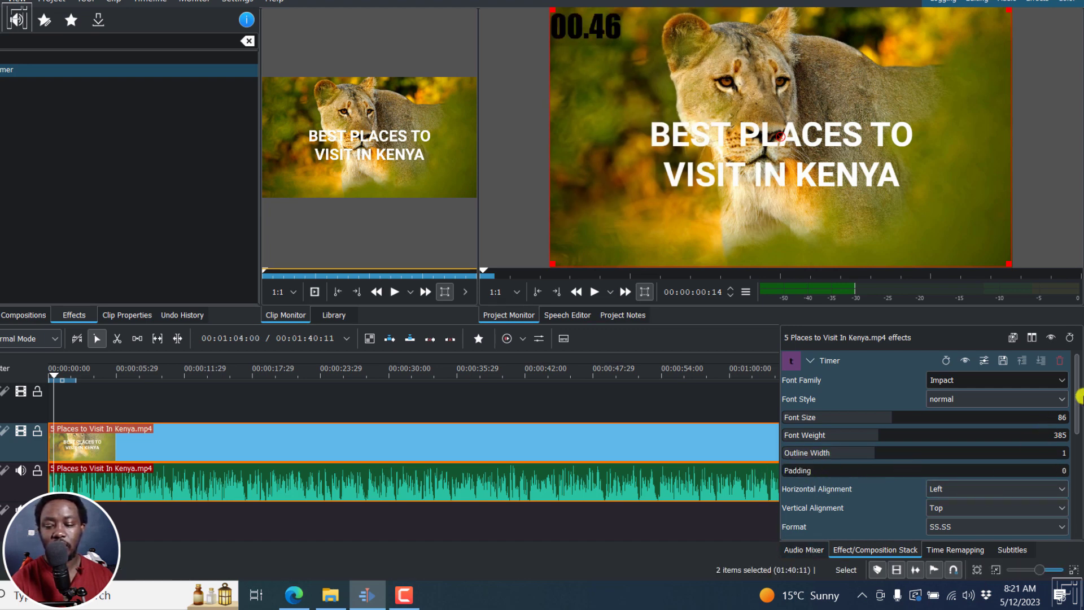
Set the Timer's horizontal alignment to Center, then to Right.
{"action": "scroll", "coordinate": [1077, 389], "scroll_direction": "down", "scroll_amount": 3}
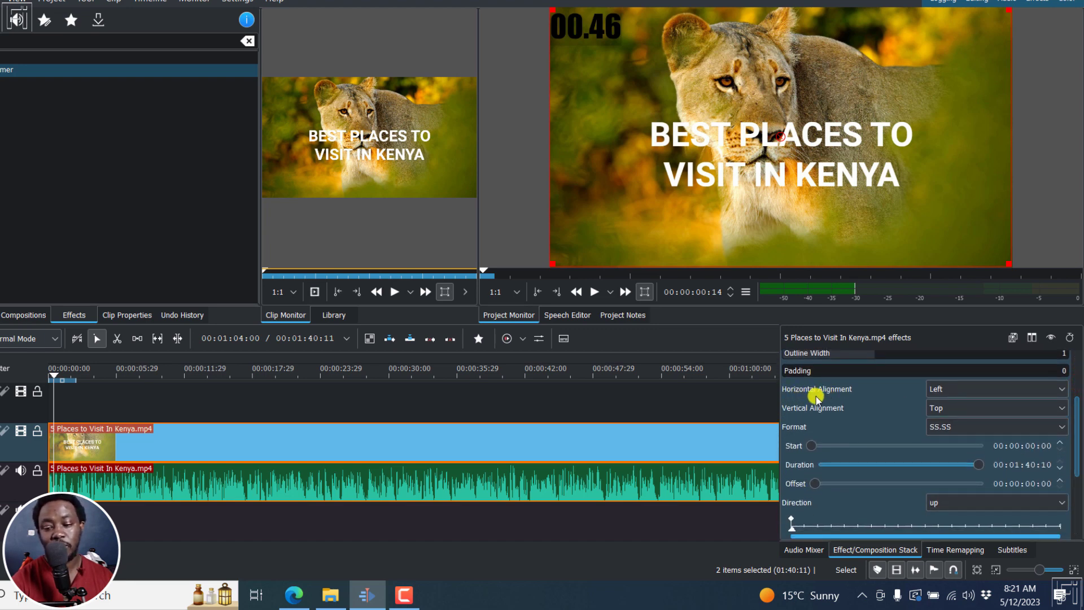
{"action": "left_click", "coordinate": [956, 389]}
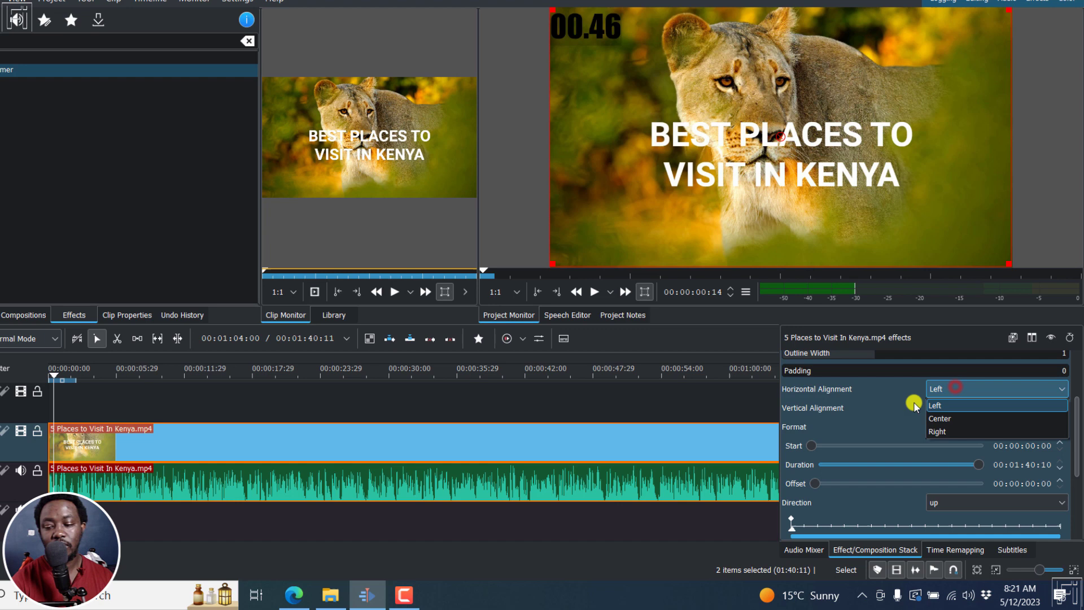
{"action": "left_click", "coordinate": [941, 418]}
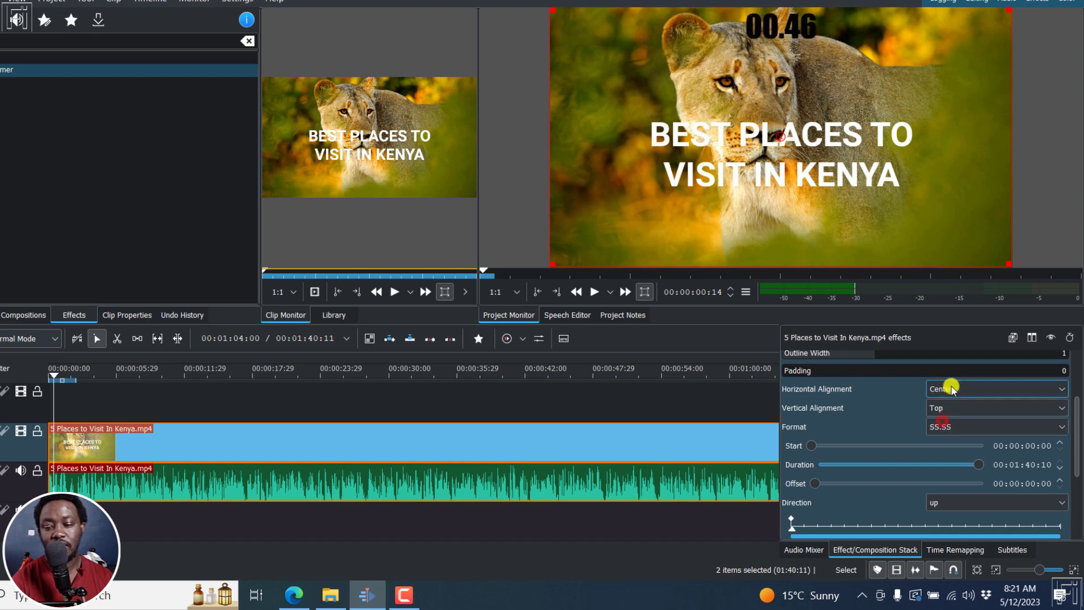
{"action": "left_click", "coordinate": [953, 389]}
{"action": "left_click", "coordinate": [944, 428]}
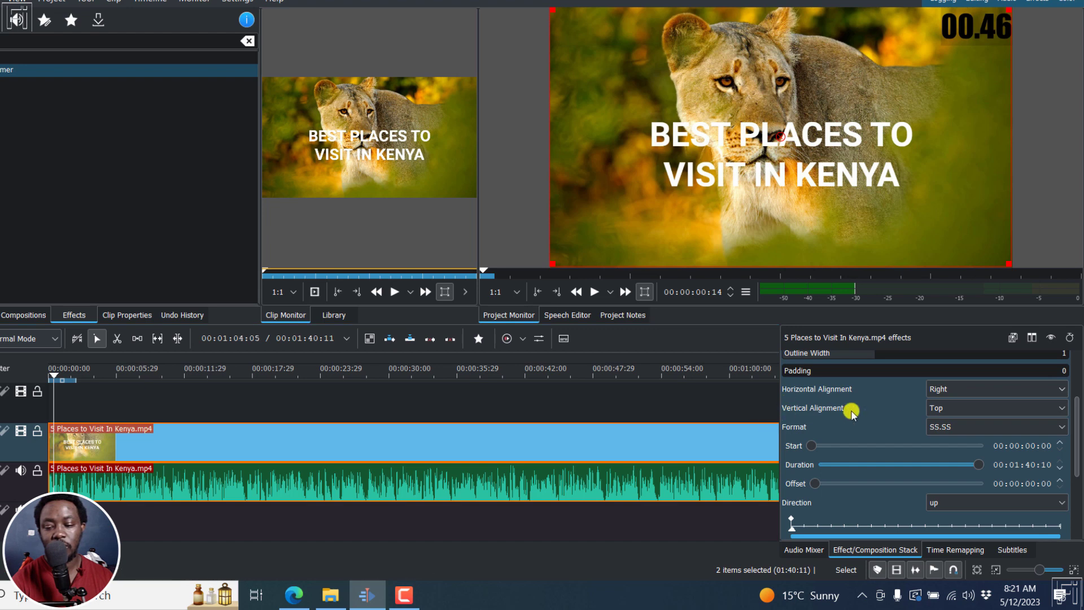
Set the Timer's vertical alignment to Middle, then to Bottom.
{"action": "left_click", "coordinate": [969, 408]}
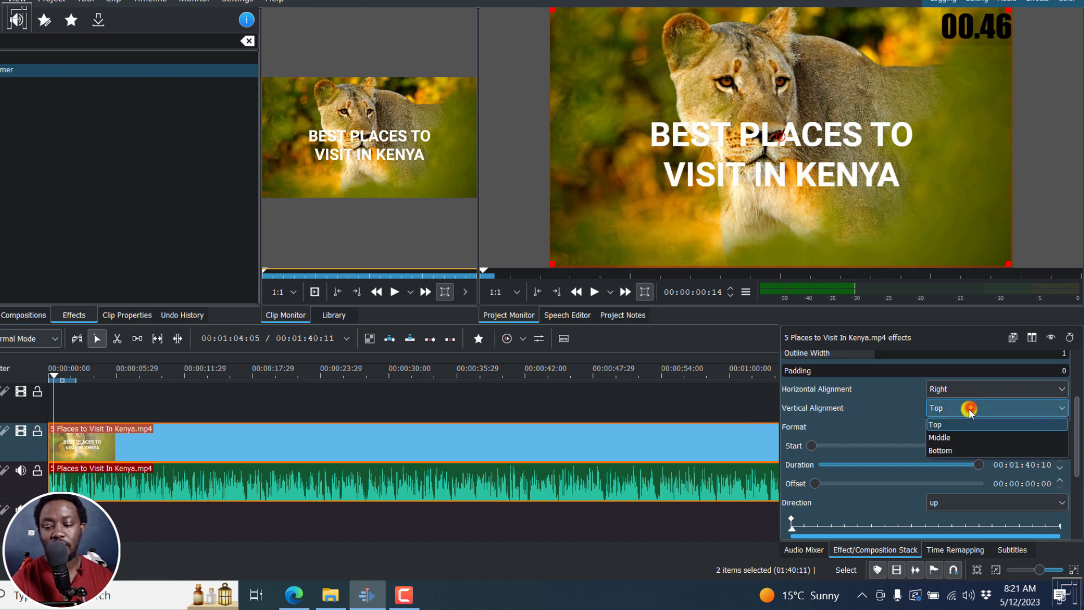
{"action": "left_click", "coordinate": [946, 438]}
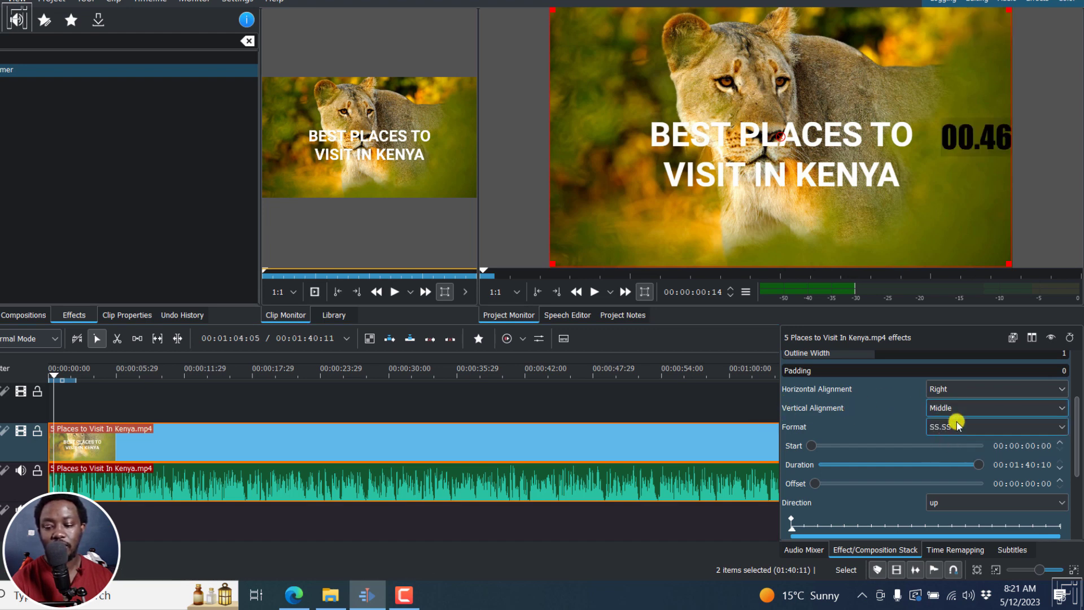
{"action": "left_click", "coordinate": [953, 415]}
{"action": "left_click", "coordinate": [949, 443]}
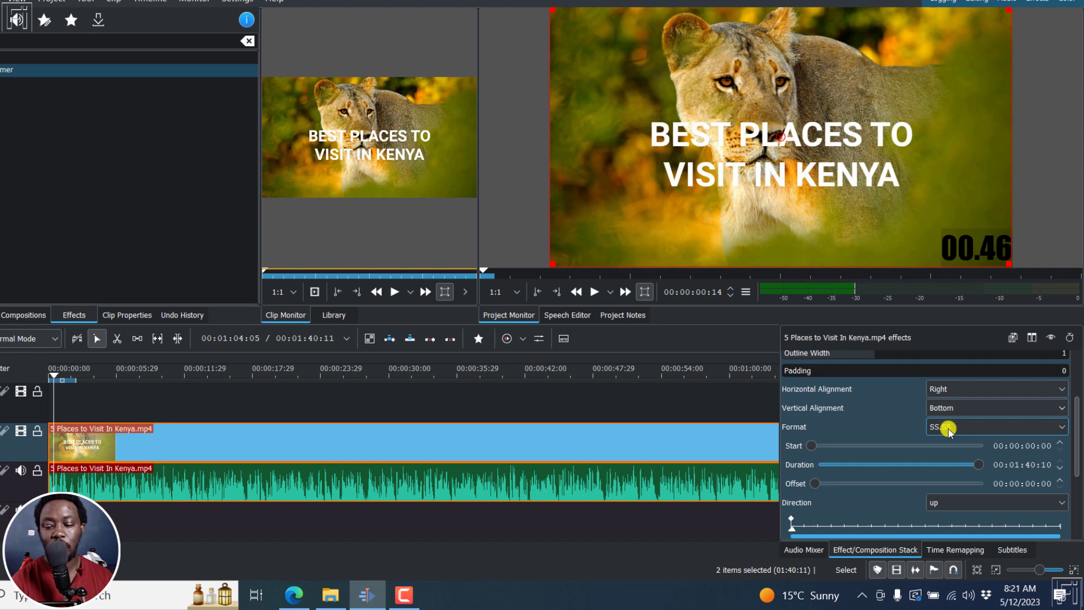
Change the Timer format to SS so it shows whole seconds only.
{"action": "left_click", "coordinate": [1062, 430]}
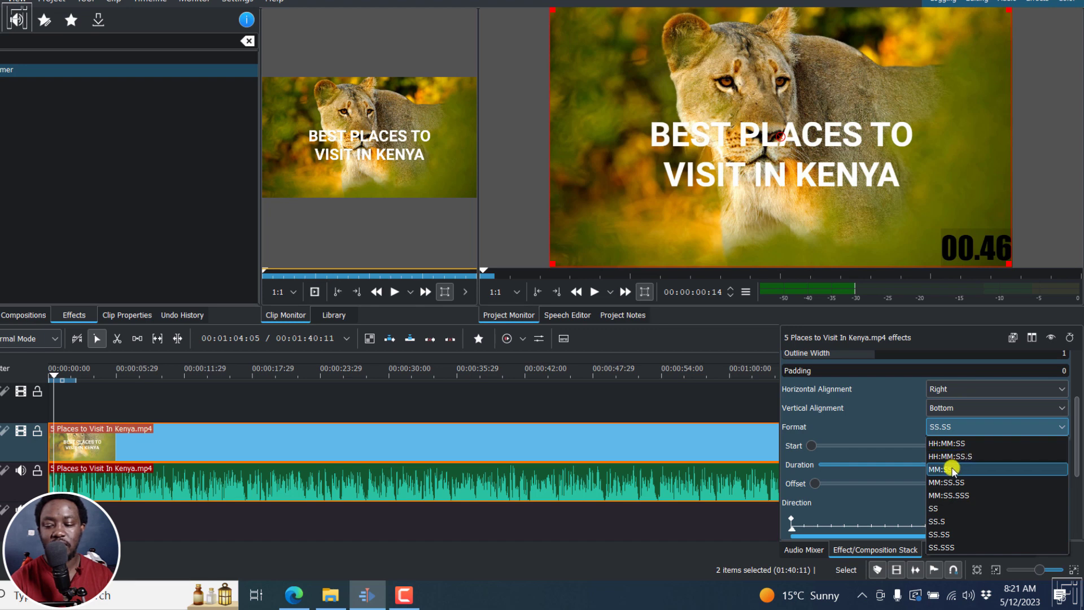
{"action": "left_click", "coordinate": [942, 510]}
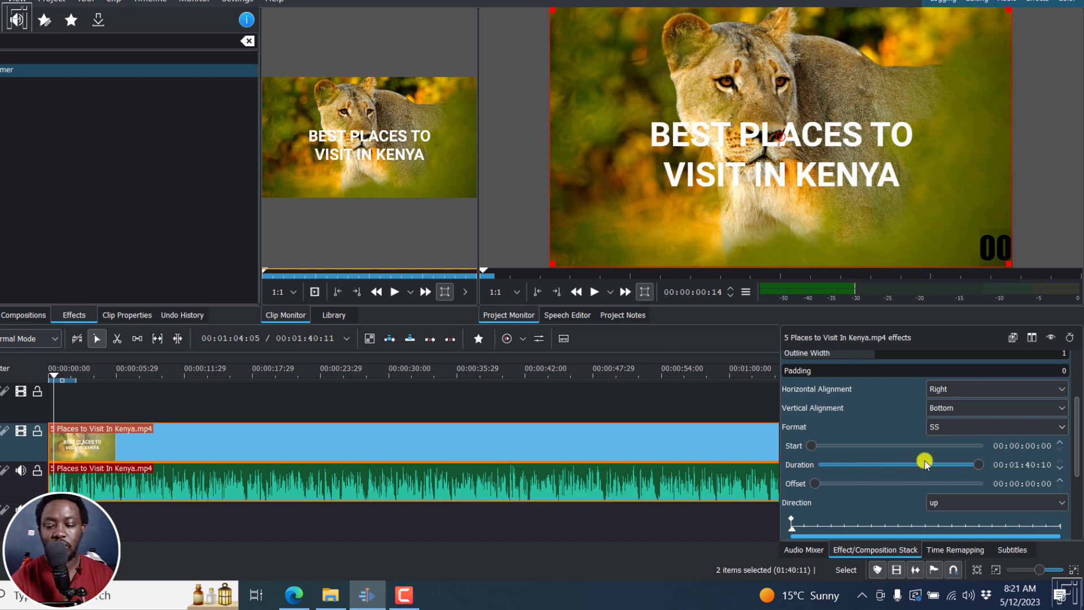
{"action": "left_click", "coordinate": [1049, 424]}
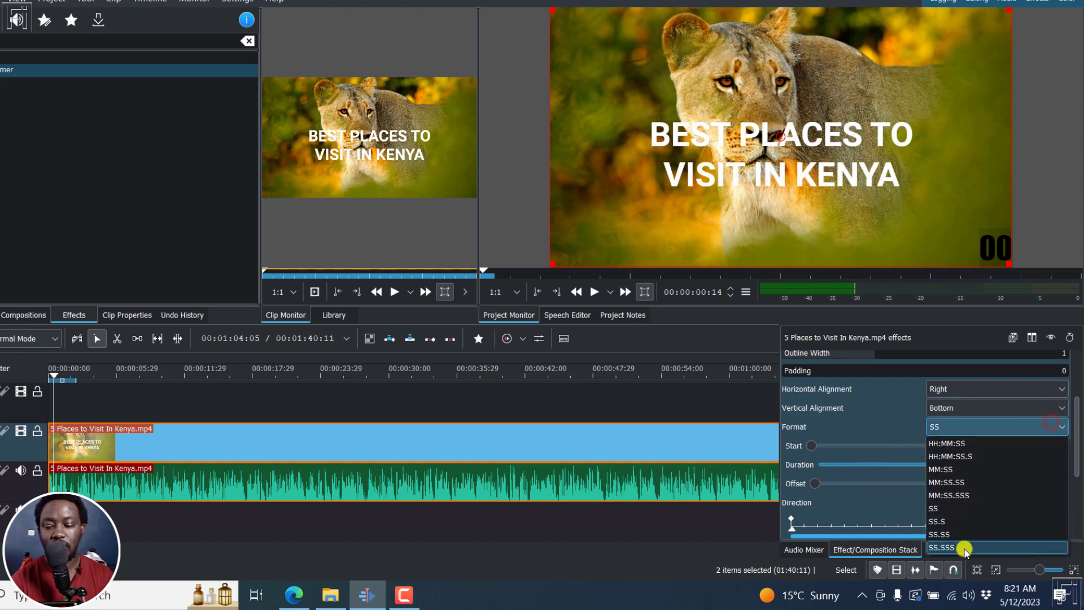
{"action": "left_click", "coordinate": [847, 429]}
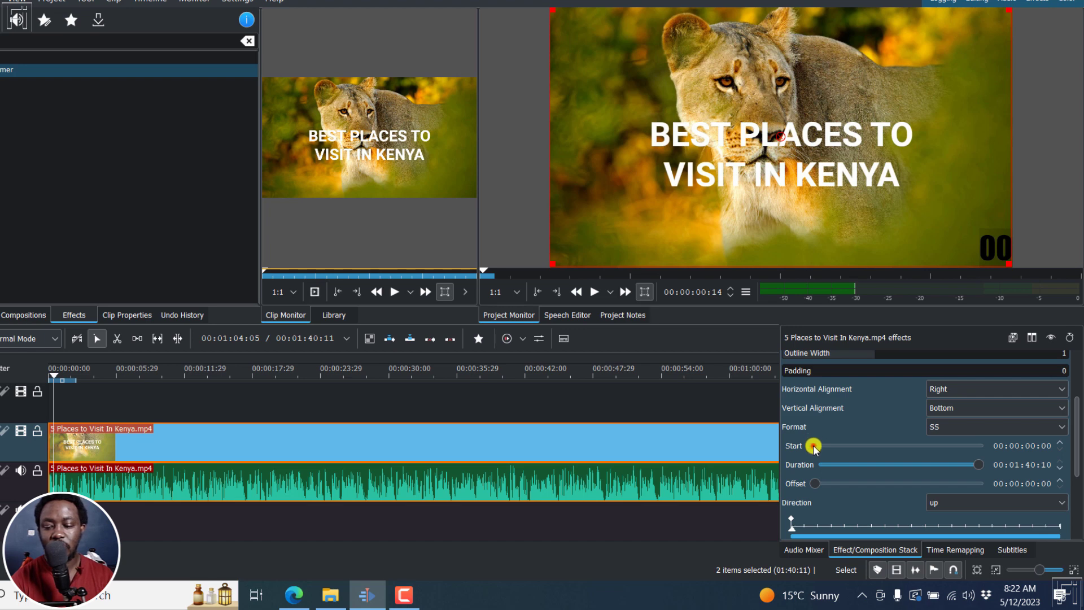
Set Timer start to 00:00:23:22 and duration 00:00:40:09, keeping direction up after trying down.
{"action": "left_click_drag", "start_coordinate": [826, 447], "coordinate": [851, 452]}
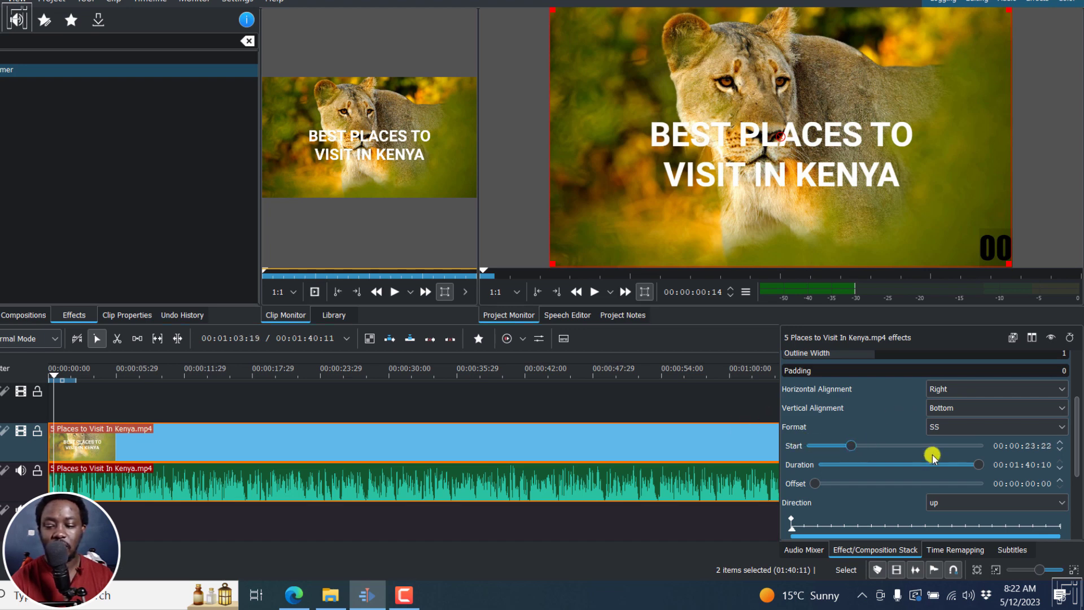
{"action": "left_click_drag", "start_coordinate": [976, 464], "coordinate": [888, 464]}
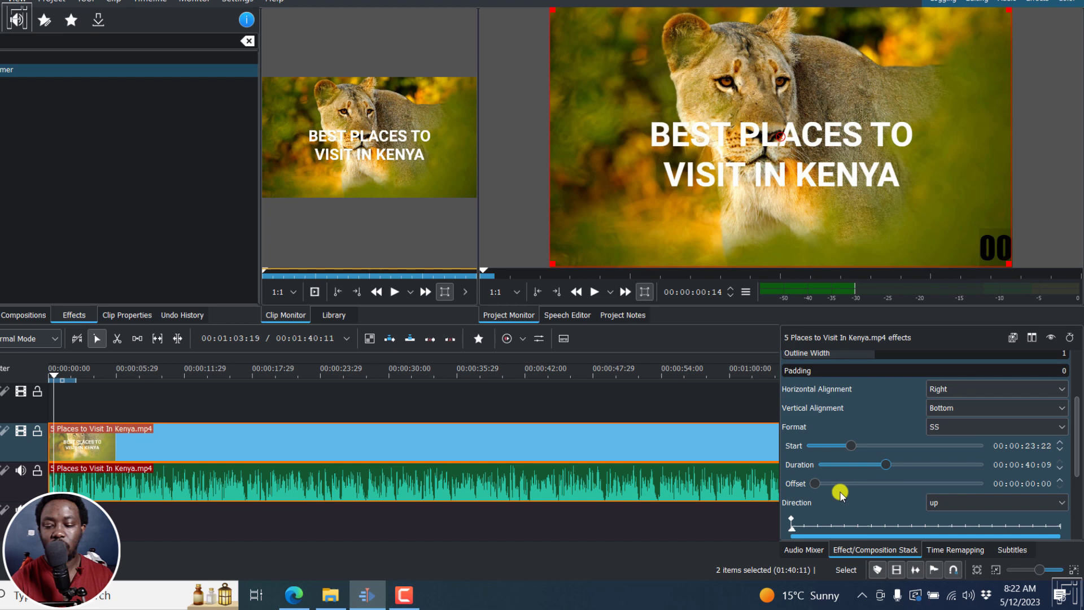
{"action": "left_click", "coordinate": [996, 504]}
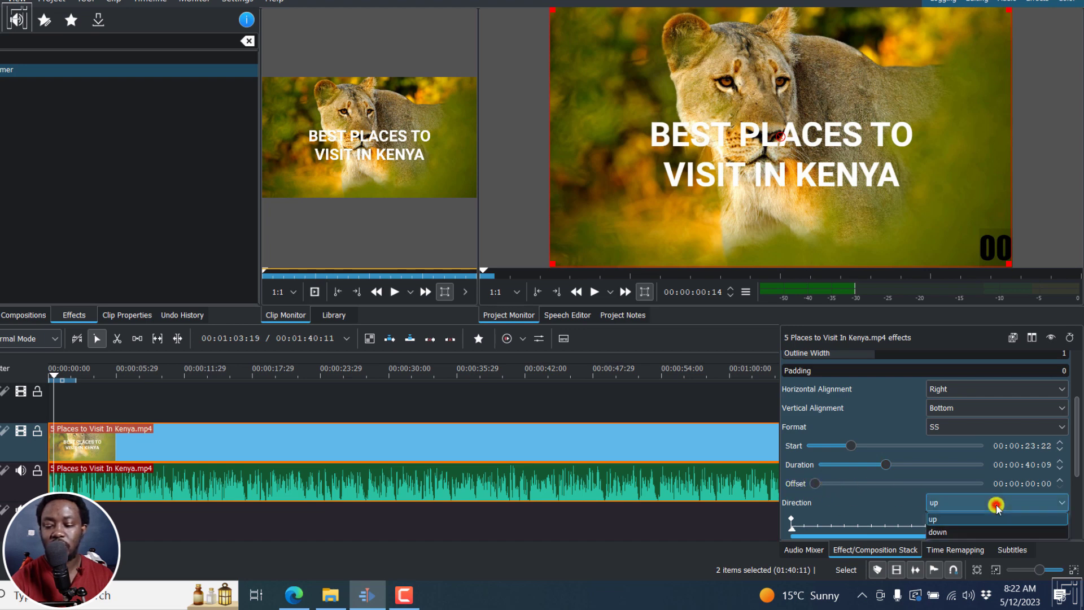
{"action": "left_click", "coordinate": [954, 532]}
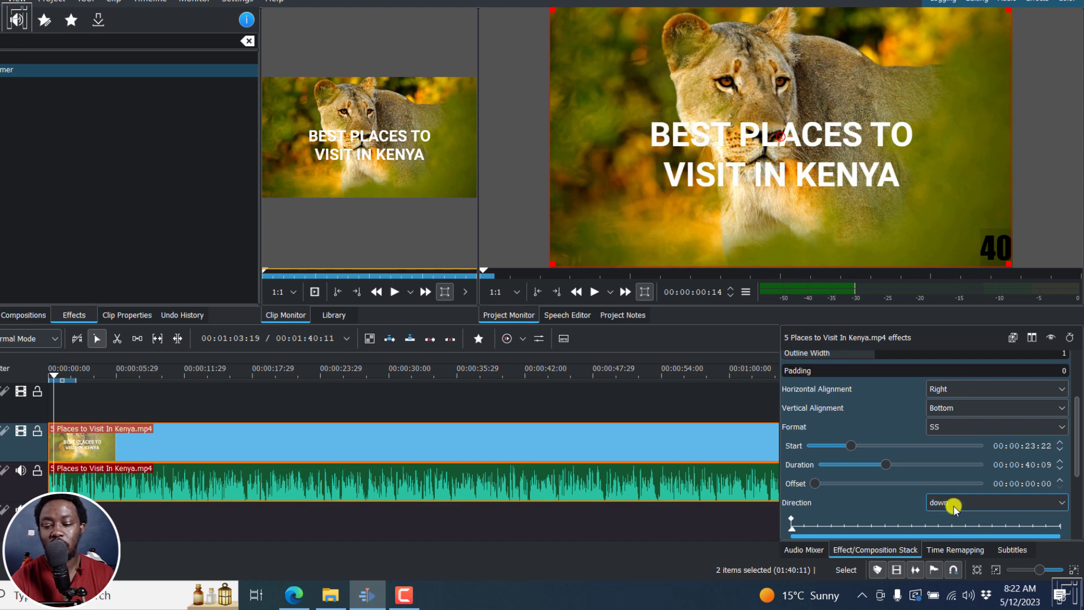
{"action": "left_click", "coordinate": [954, 504]}
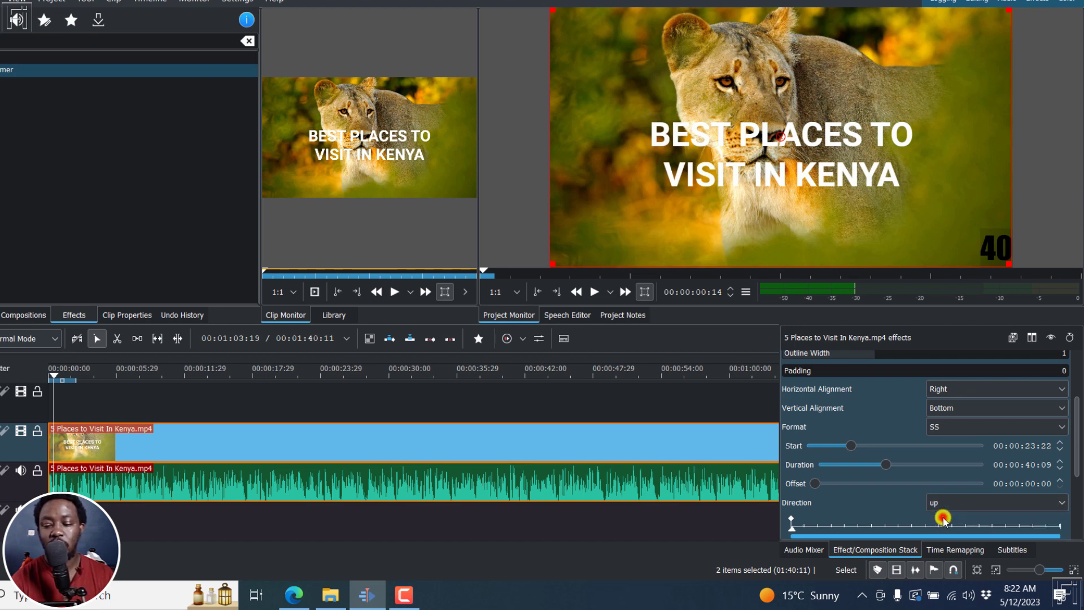
{"action": "left_click_drag", "start_coordinate": [1077, 449], "coordinate": [1076, 498]}
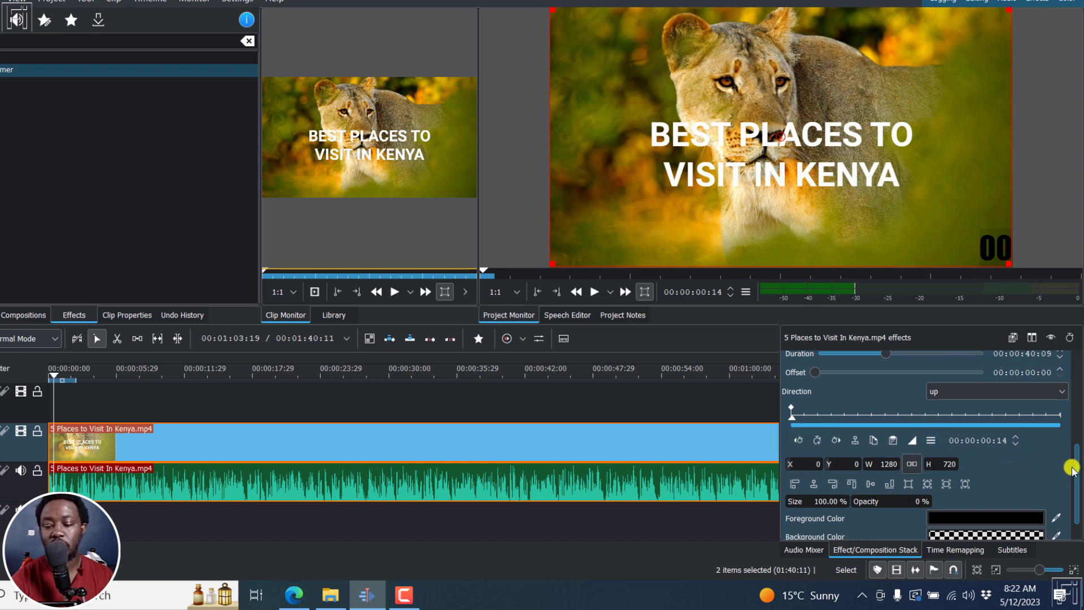
{"action": "scroll", "coordinate": [1076, 469], "scroll_direction": "down", "scroll_amount": 1}
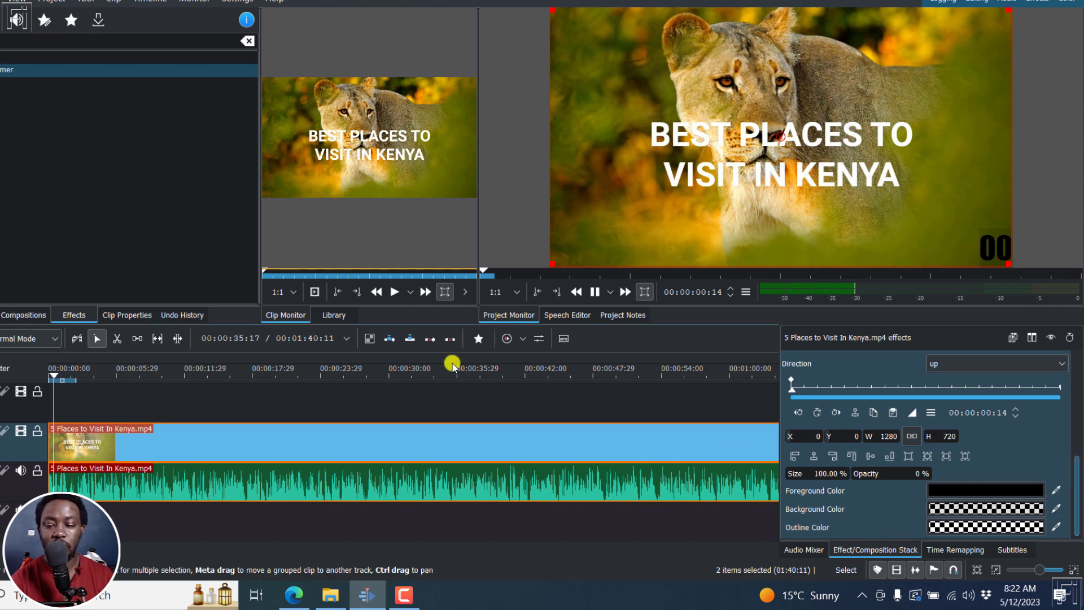
{"action": "key", "text": "space"}
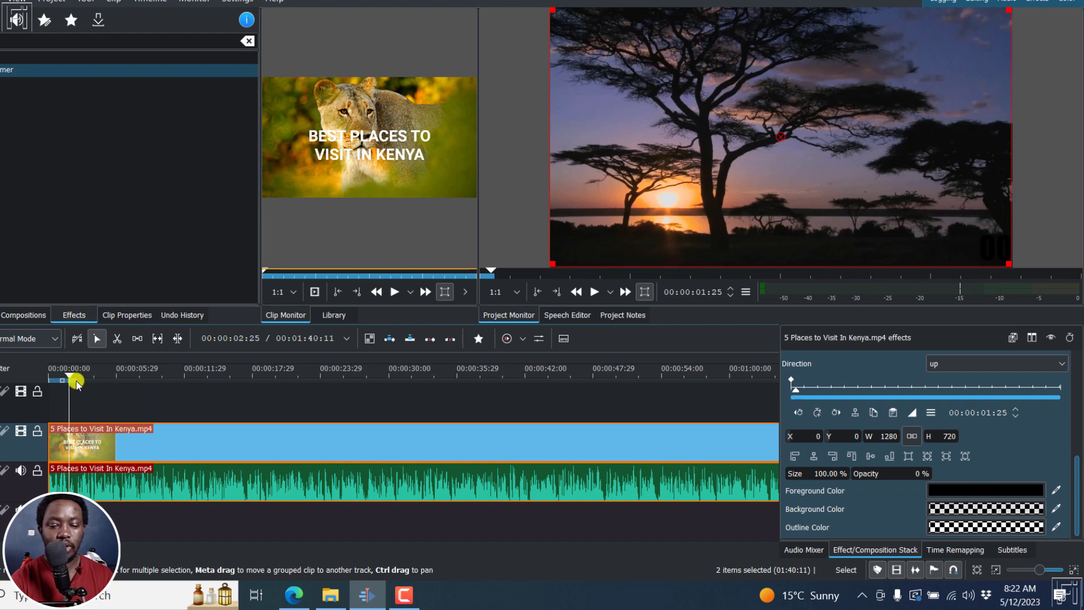
{"action": "left_click", "coordinate": [372, 371]}
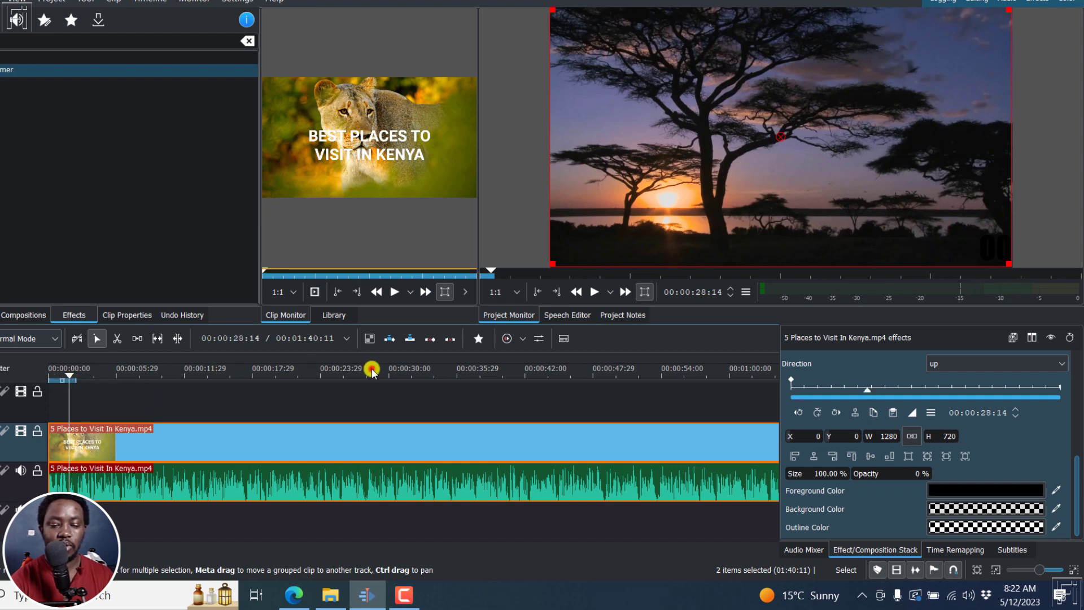
{"action": "left_click", "coordinate": [346, 373]}
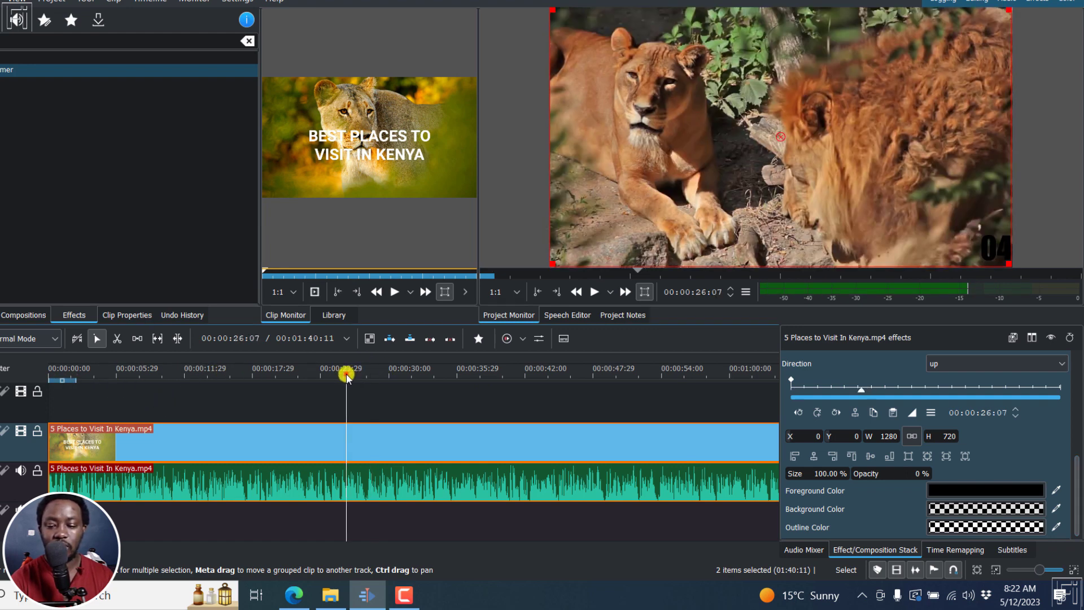
{"action": "left_click_drag", "start_coordinate": [1077, 484], "coordinate": [1074, 426]}
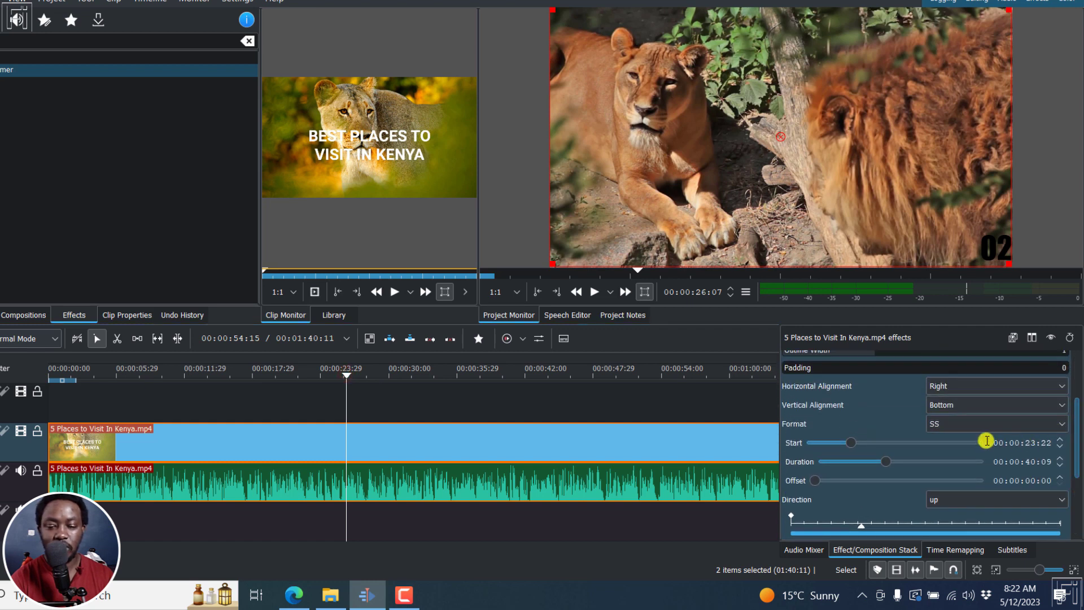
{"action": "left_click", "coordinate": [320, 374]}
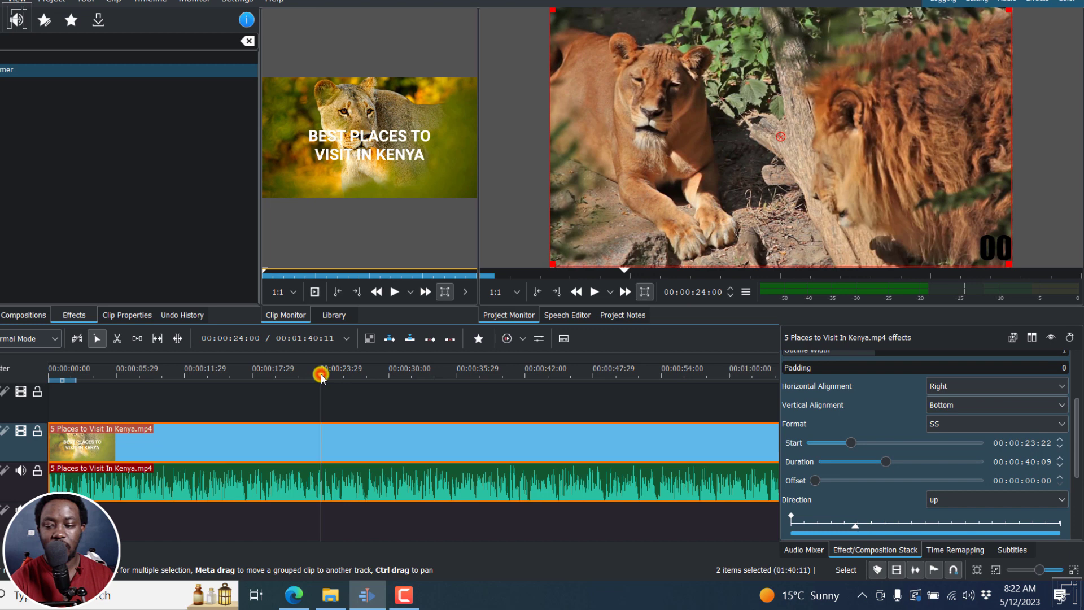
{"action": "left_click", "coordinate": [305, 374]}
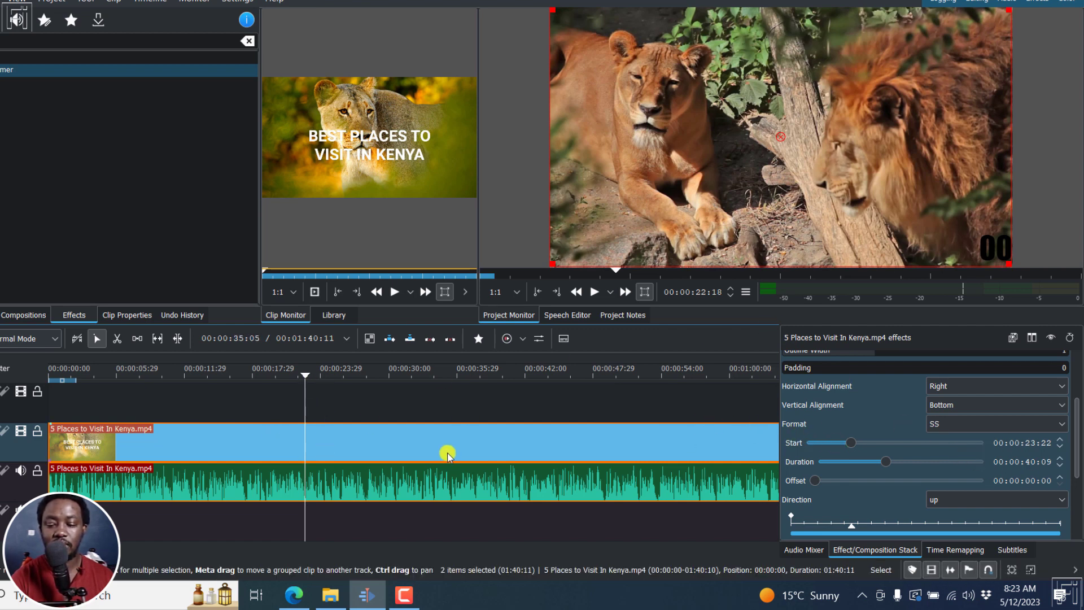
{"action": "key", "text": "space"}
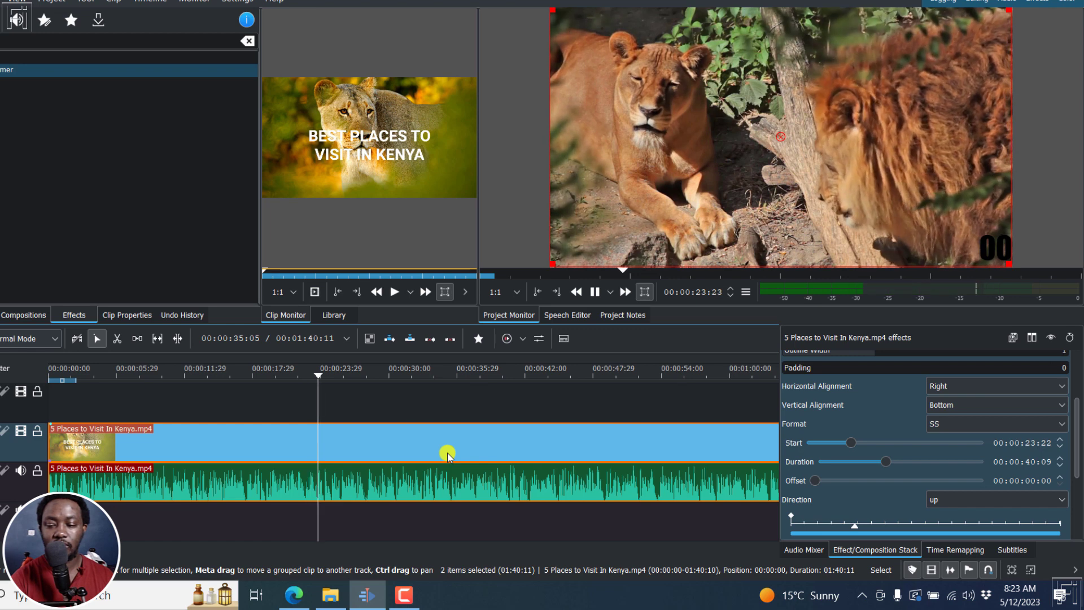
{"action": "key", "text": "space"}
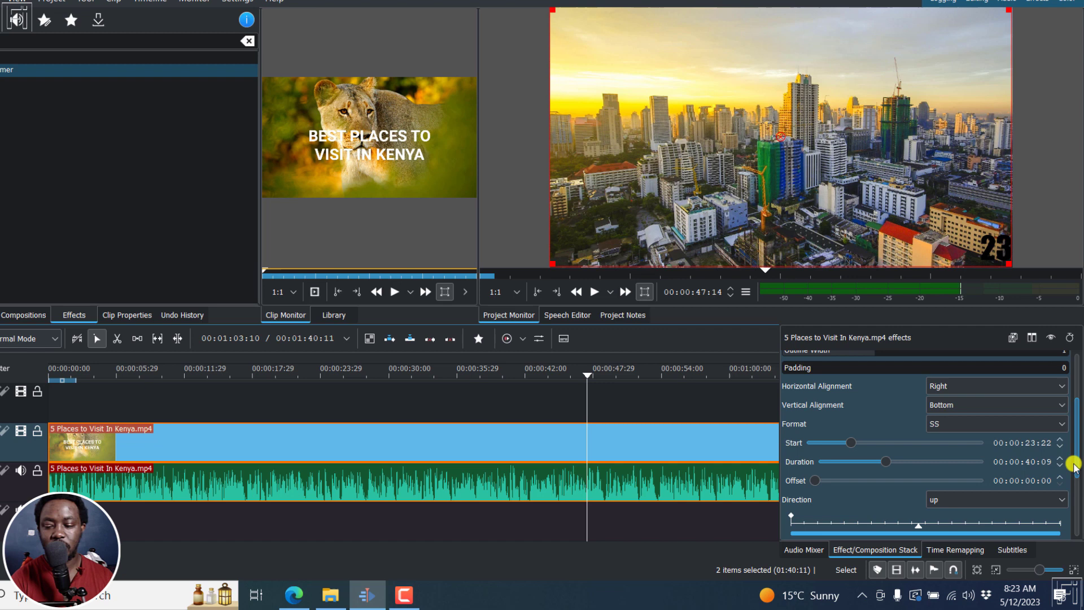
{"action": "left_click_drag", "start_coordinate": [1075, 462], "coordinate": [1078, 373]}
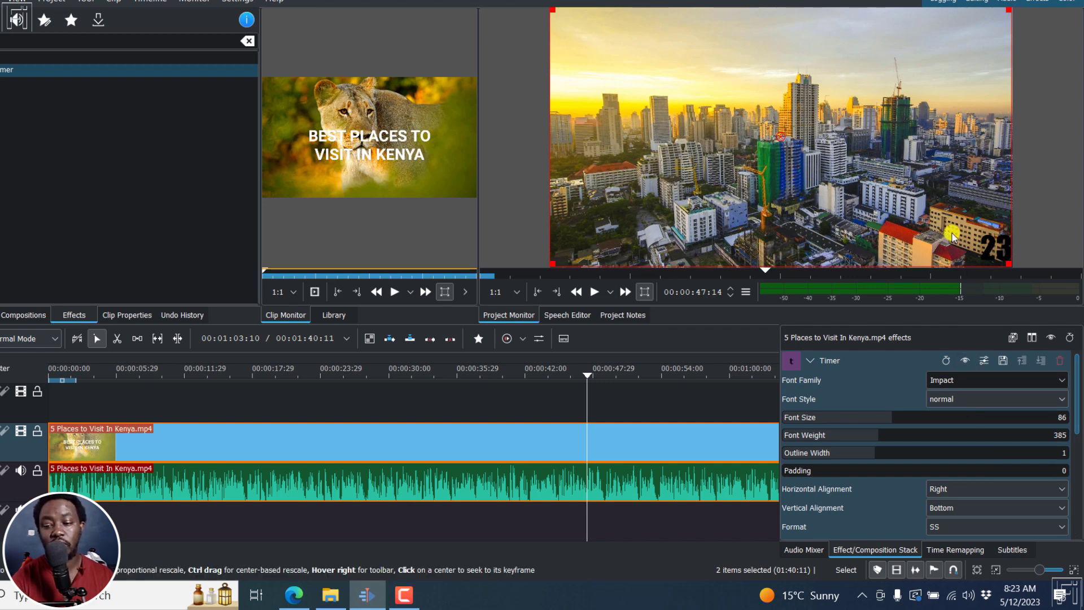
Set the Timer's horizontal alignment to Left and vertical alignment to Top.
{"action": "left_click", "coordinate": [956, 489]}
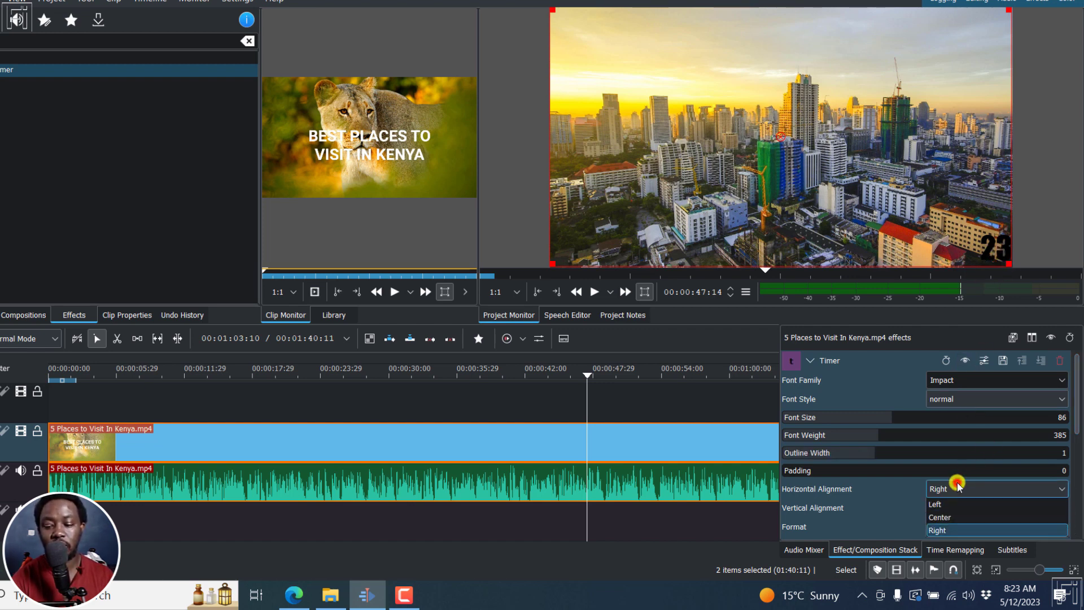
{"action": "left_click", "coordinate": [939, 508]}
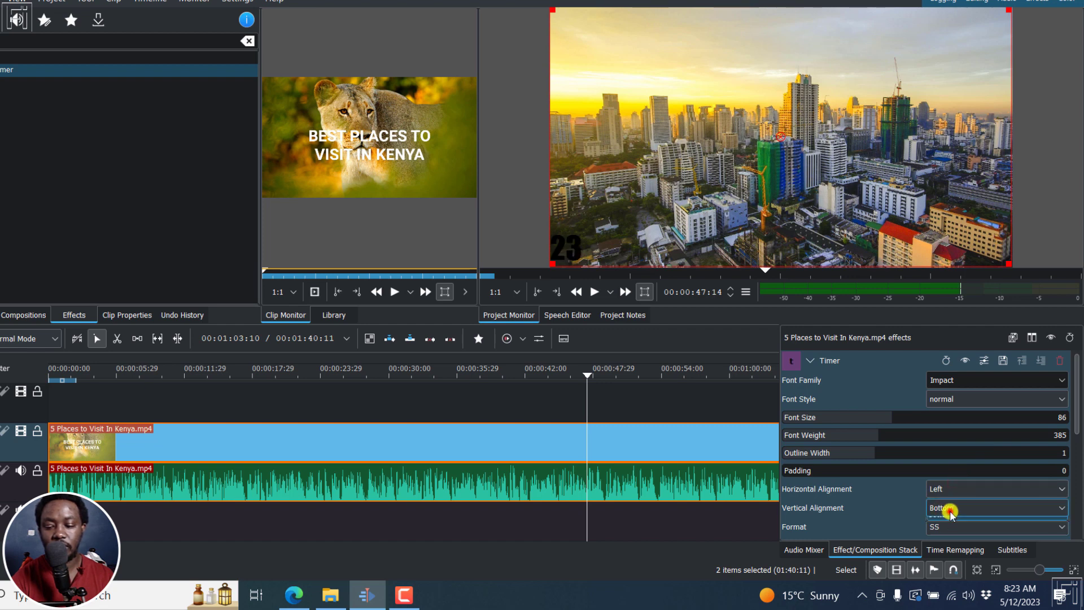
{"action": "left_click", "coordinate": [950, 510]}
{"action": "left_click", "coordinate": [941, 525]}
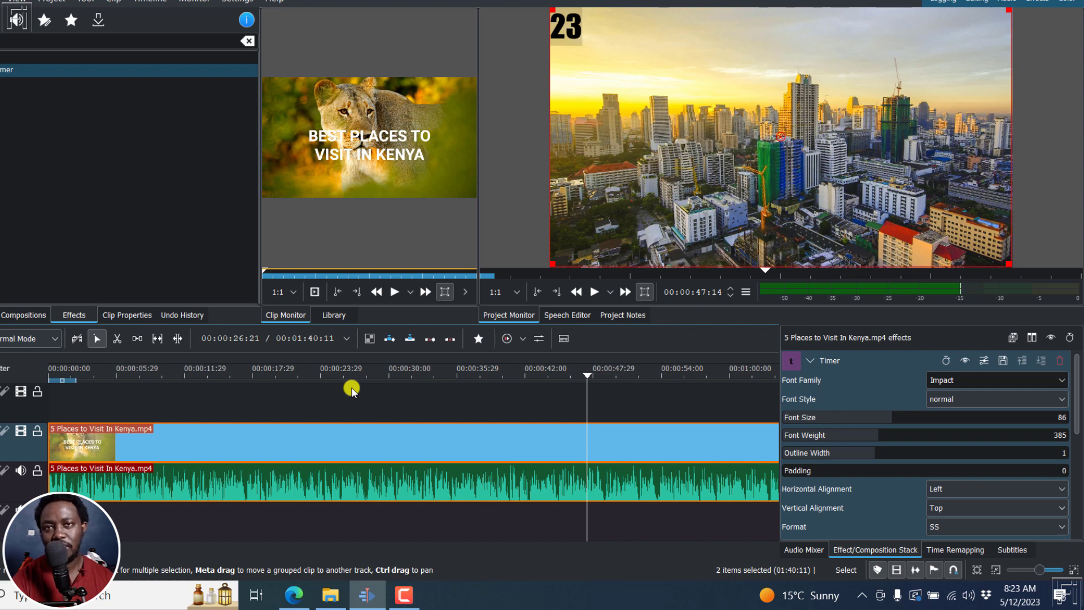
View the About Kdenlive information from the Help menu, then close it.
{"action": "left_click", "coordinate": [275, 2]}
{"action": "left_click", "coordinate": [311, 159]}
{"action": "left_click", "coordinate": [616, 395]}
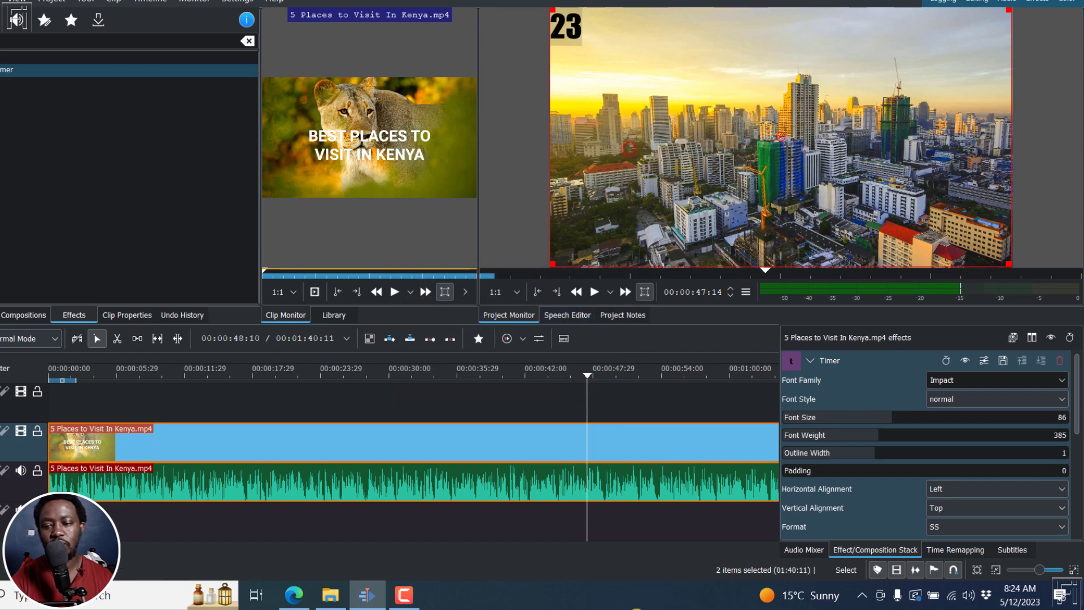